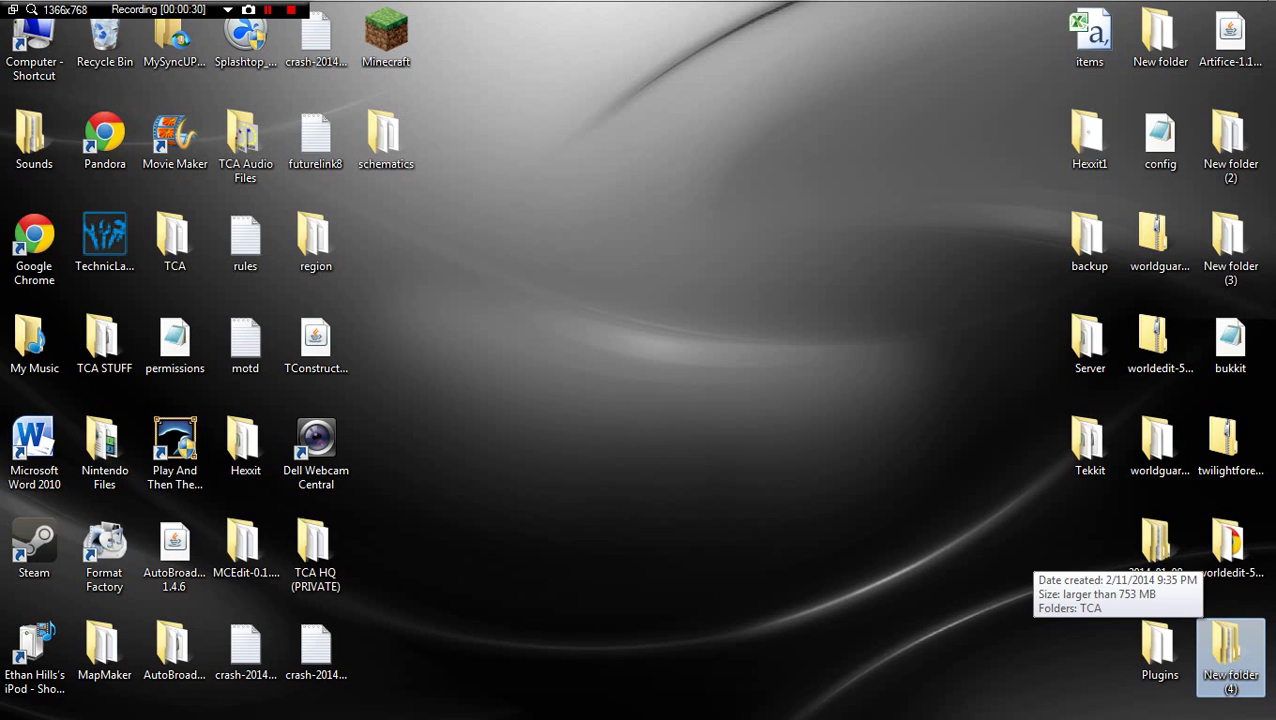
- Switch to Chrome and close the tab with the Duke Nukem part 1 video
mouse_move(840, 3)
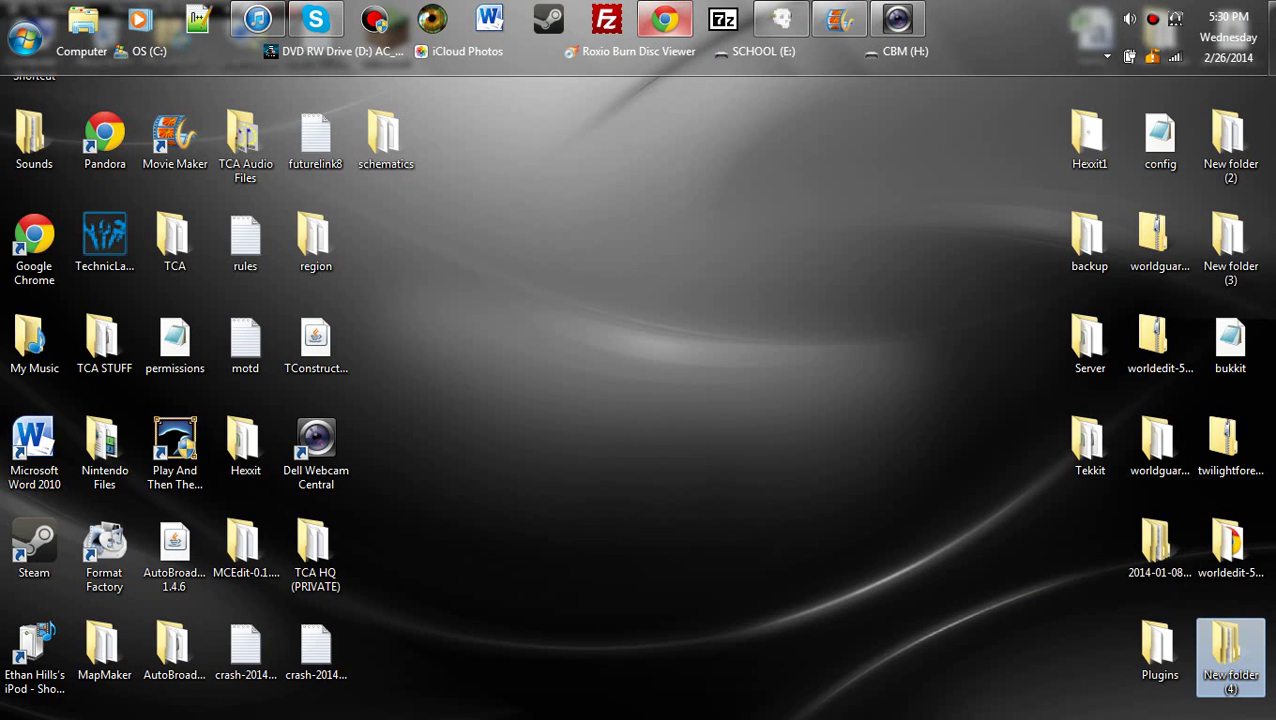
mouse_move(665, 19)
click(592, 218)
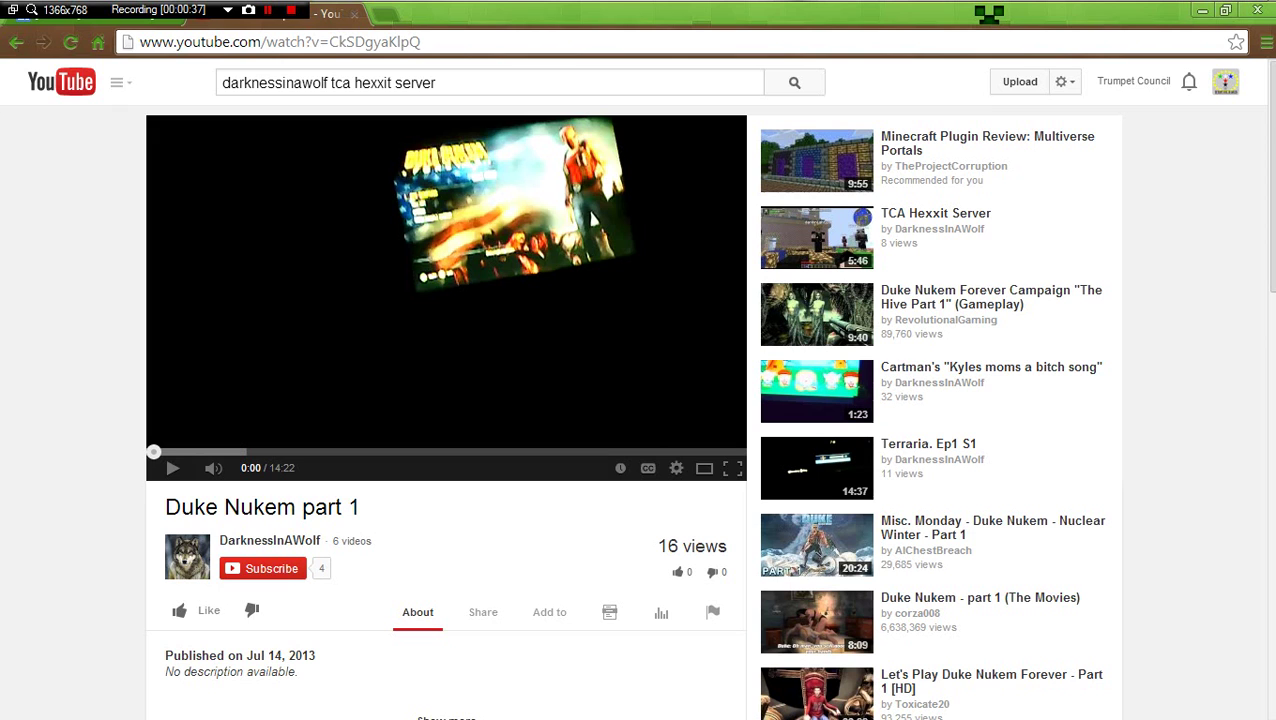
click(354, 14)
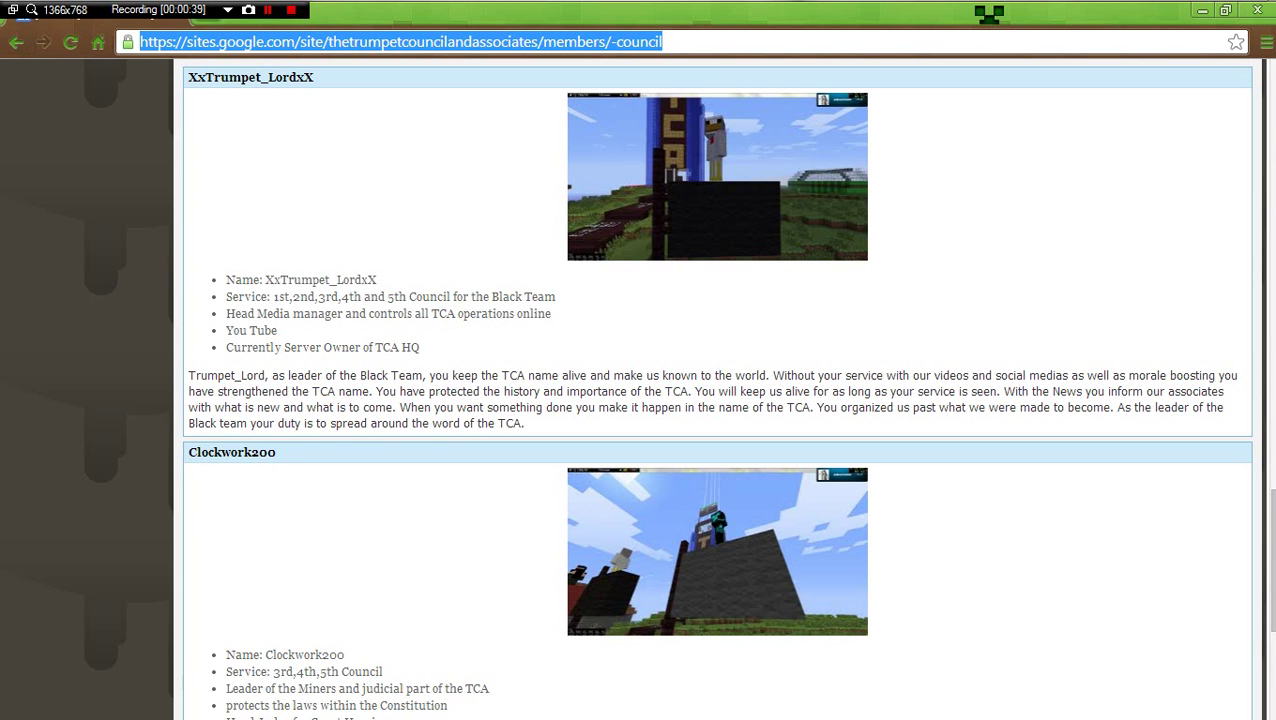
click(340, 42)
drag(662, 41, 138, 41)
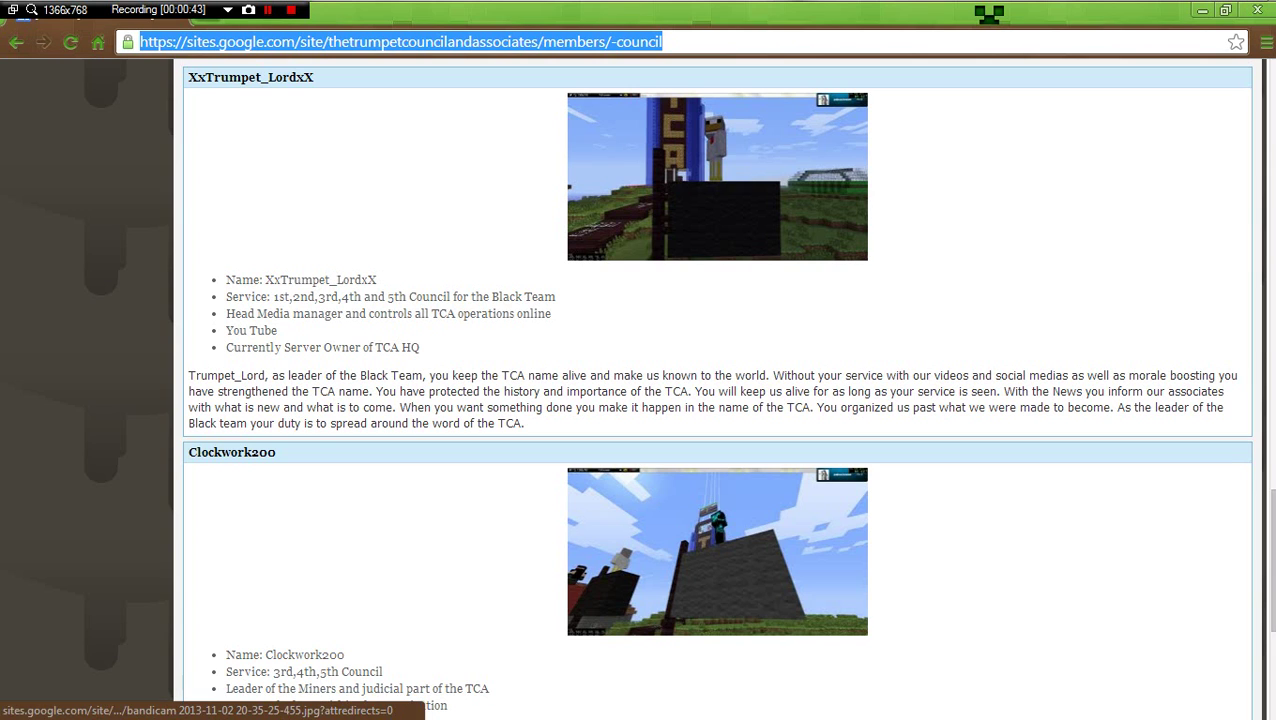
text(https://sites.google.com/site/thetrumpetcouncilandassociates/black-team-council-leader)
key(Return)
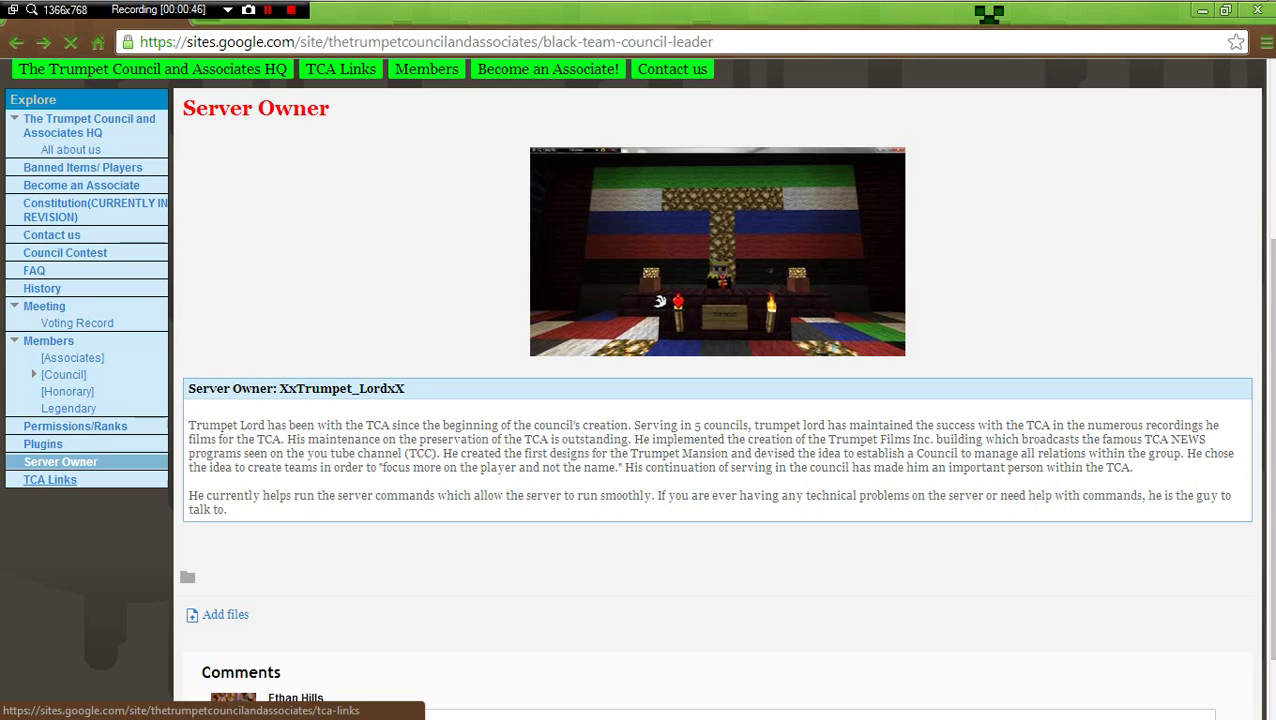
click(50, 480)
scroll(638, 388, down, 2)
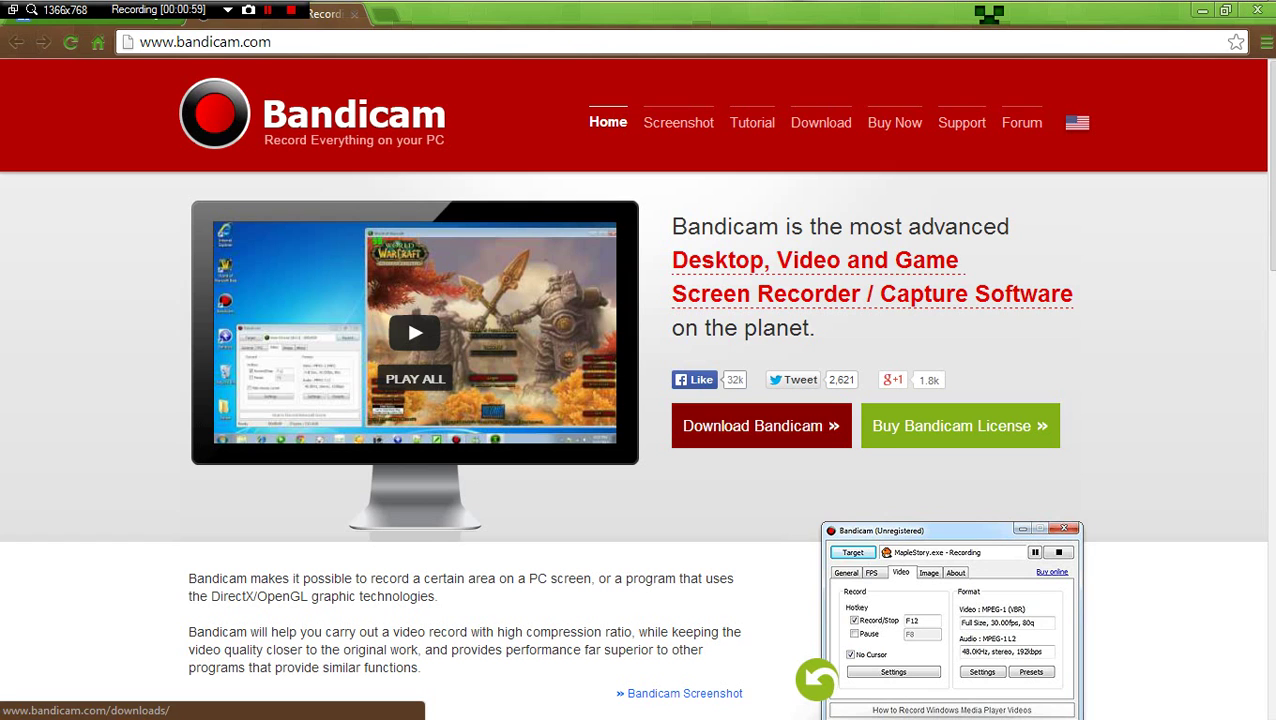
- Open the Bandicam download page and view the download options and the comparison of registered and unregistered versions
click(760, 425)
scroll(638, 400, down, 1)
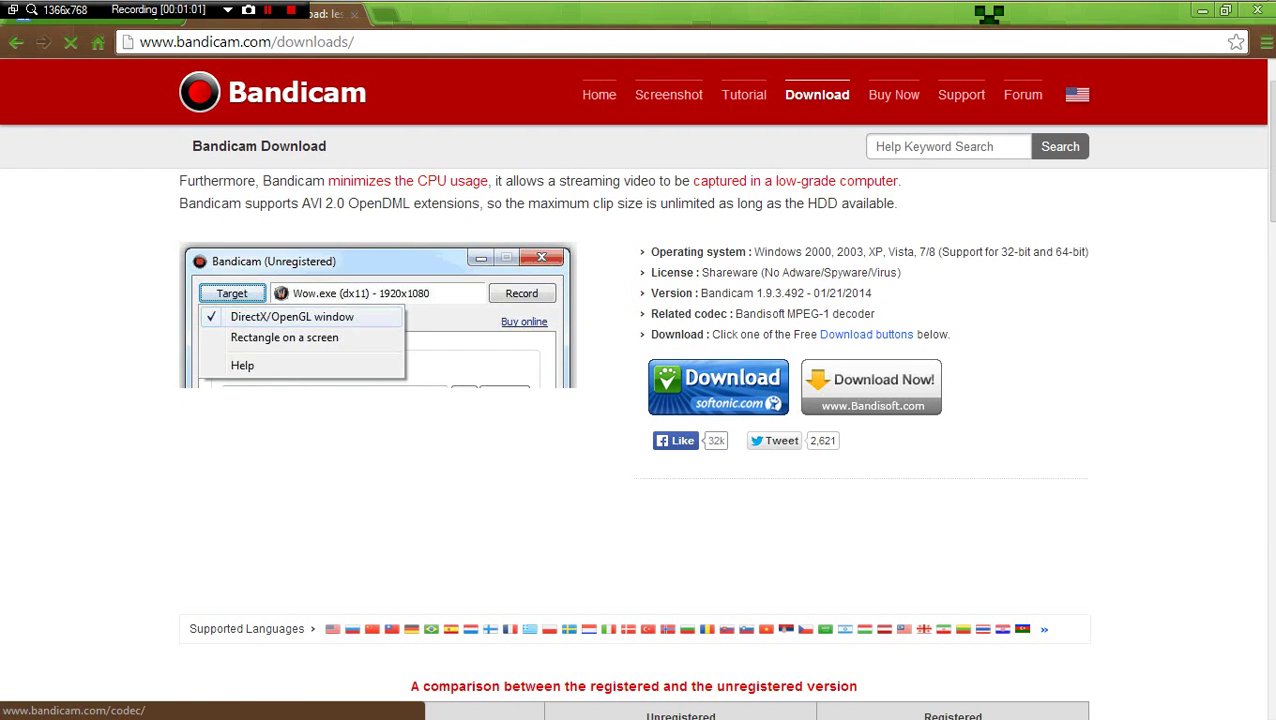
scroll(638, 400, down, 2)
scroll(638, 400, up, 1)
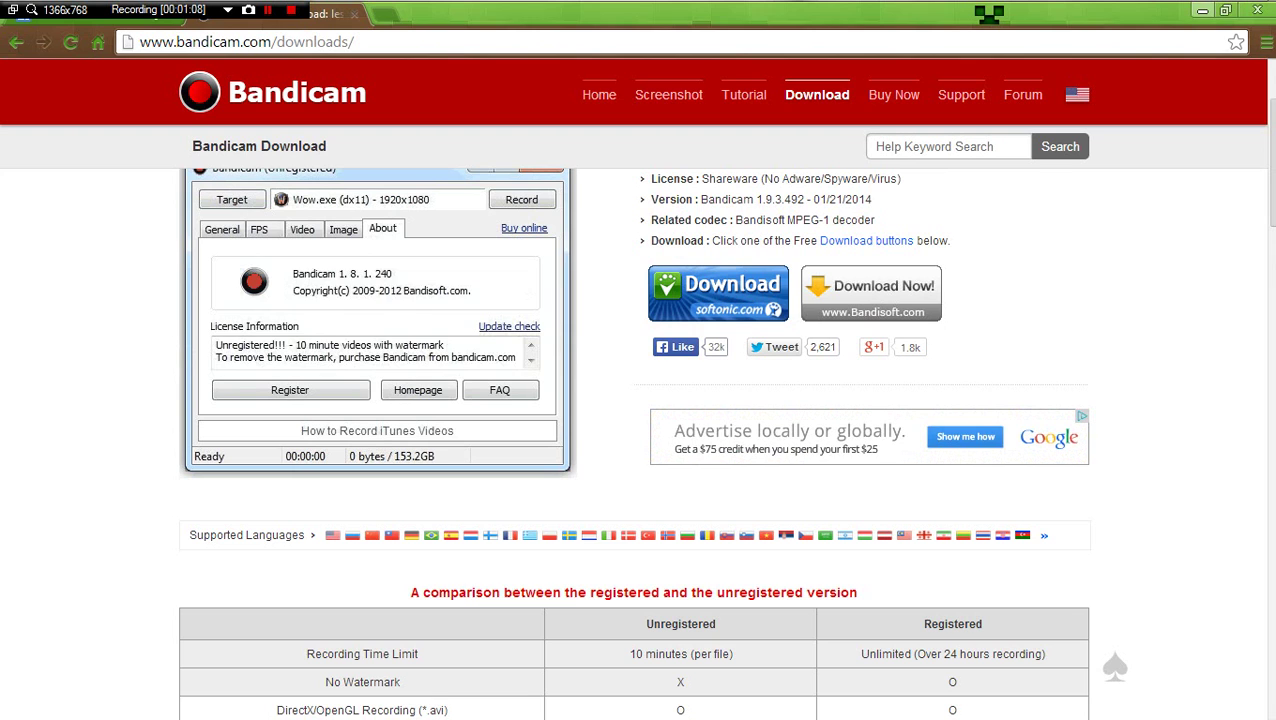
- Minimize the browser, bring up the running Bandicam window and place it in the middle of the desktop
click(1202, 10)
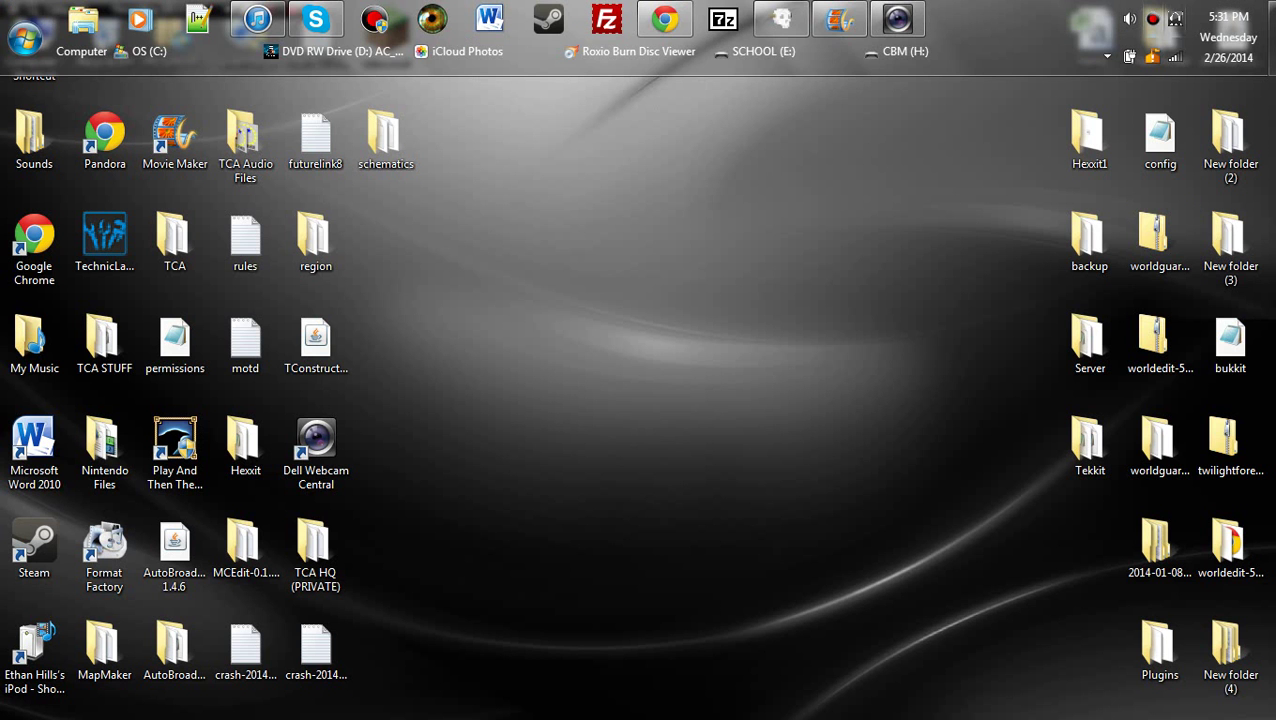
click(1153, 19)
drag(830, 74, 646, 198)
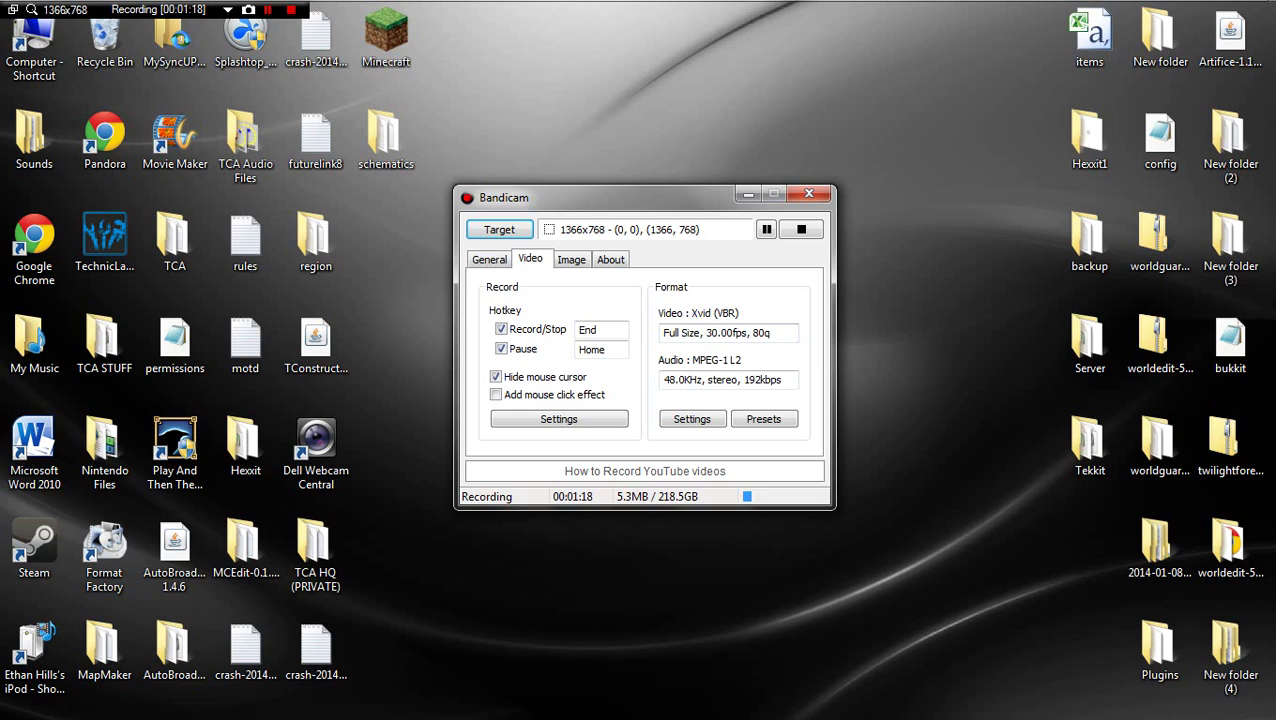
- Review Bandicam's general options and the Auto Complete Recording conditions
click(489, 259)
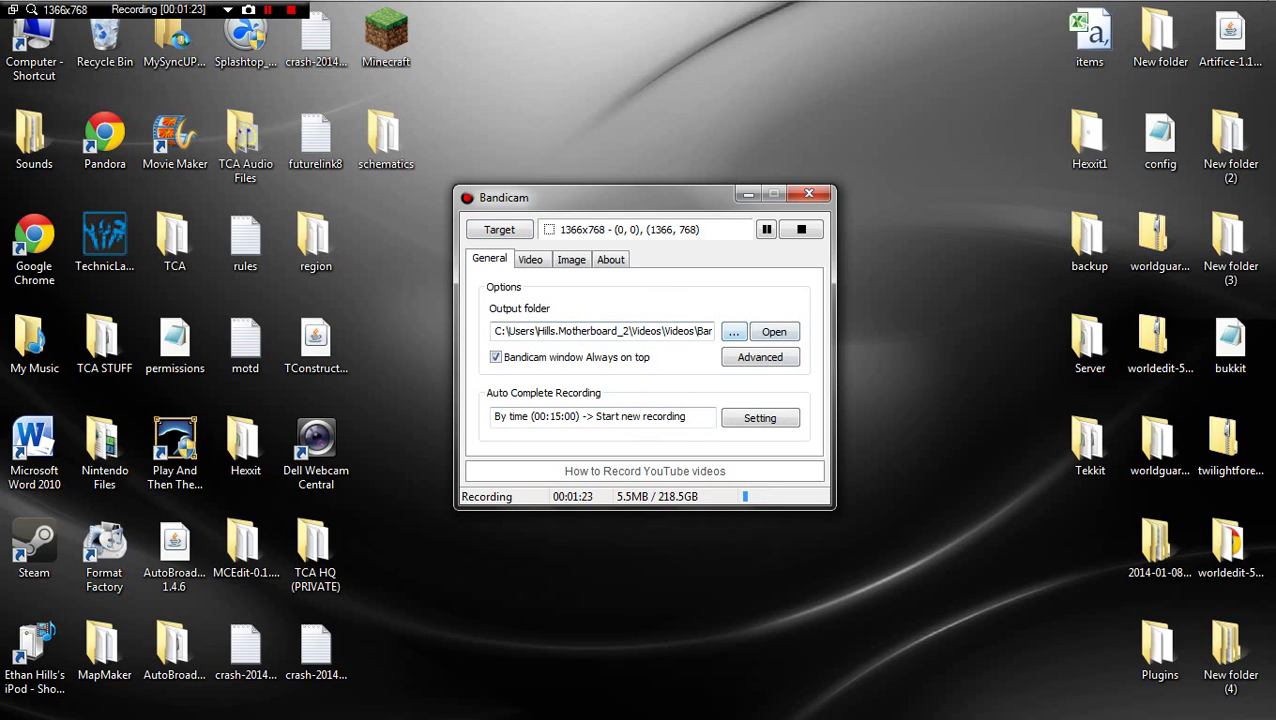
click(760, 418)
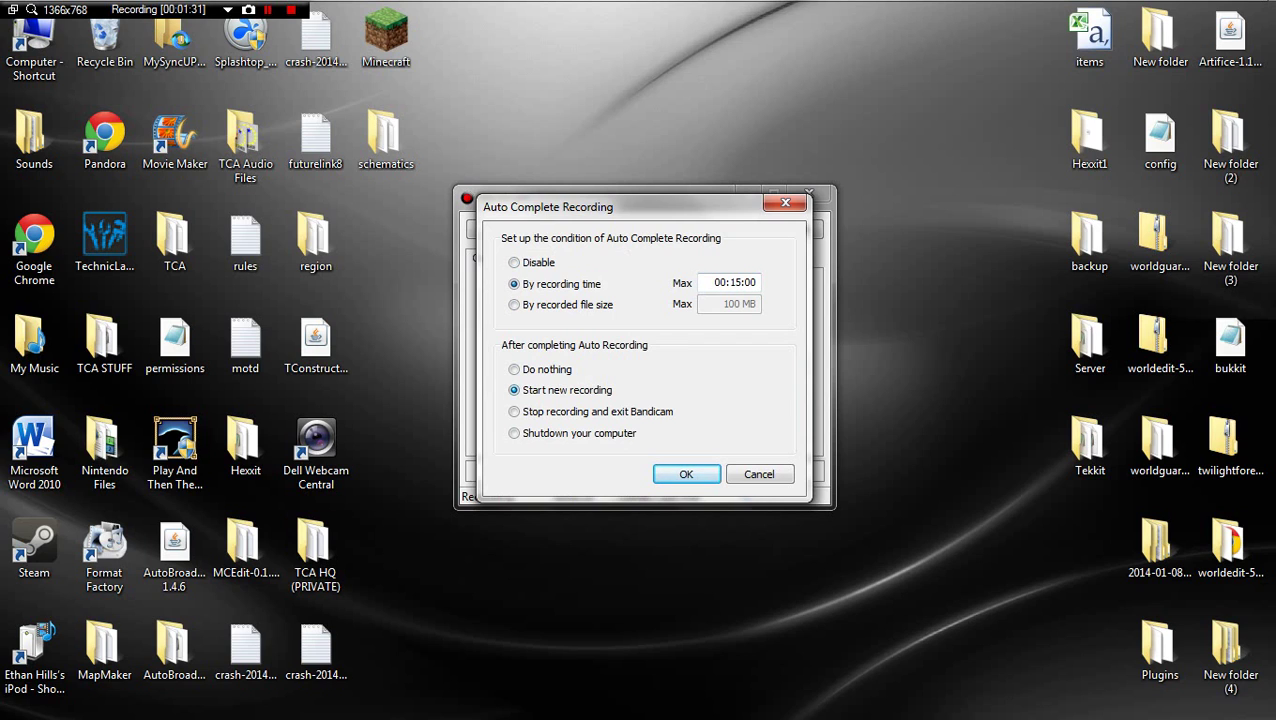
click(686, 474)
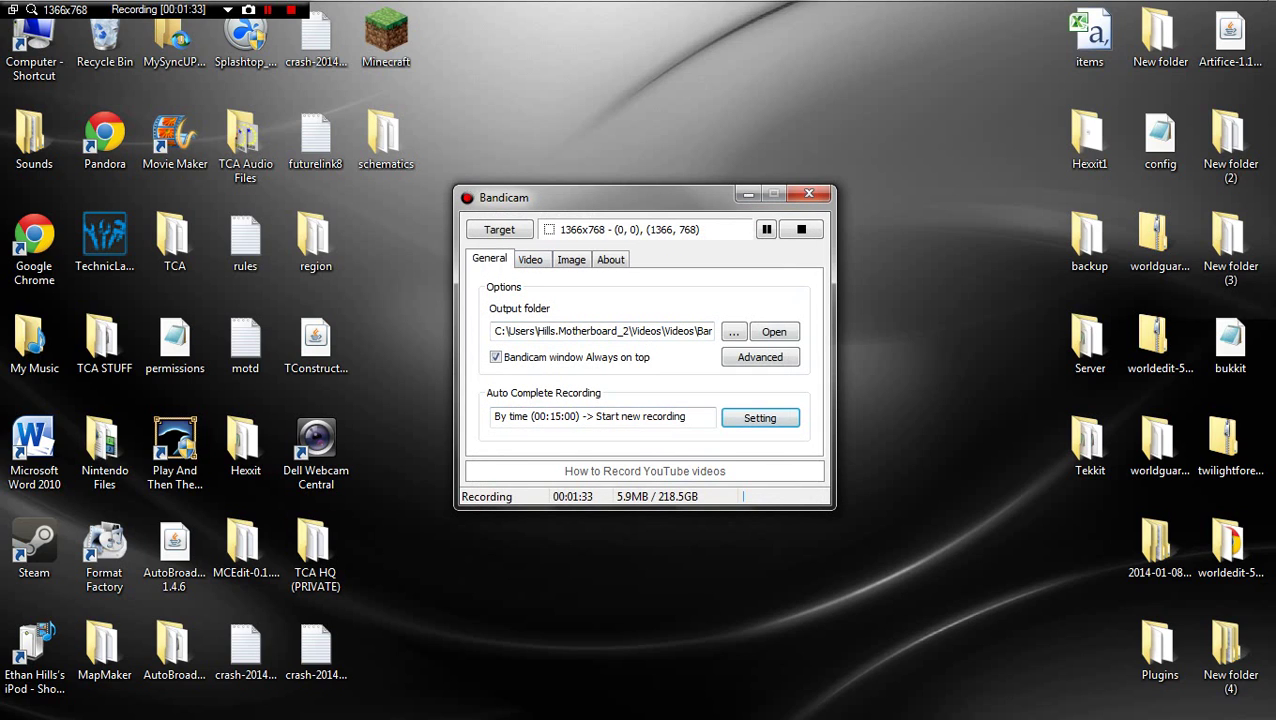
click(760, 418)
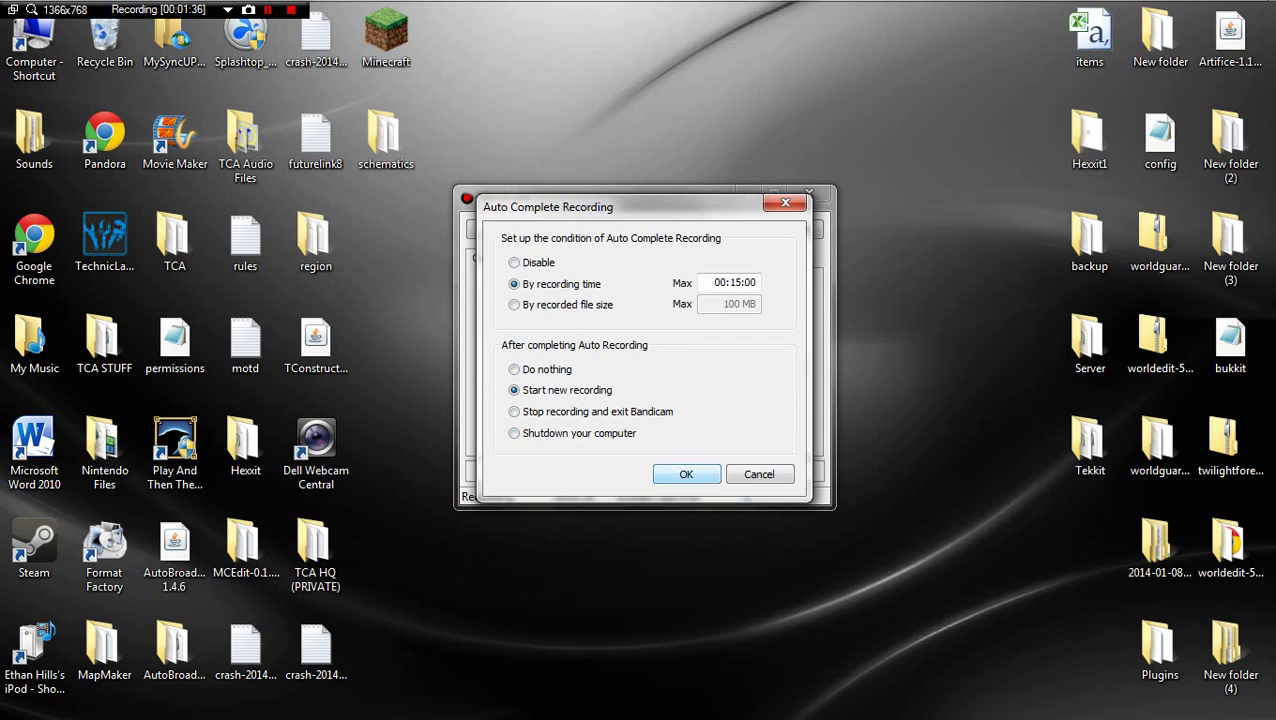
click(686, 474)
- Enable adding a logo to the video in Bandicam's record settings and confirm
click(531, 259)
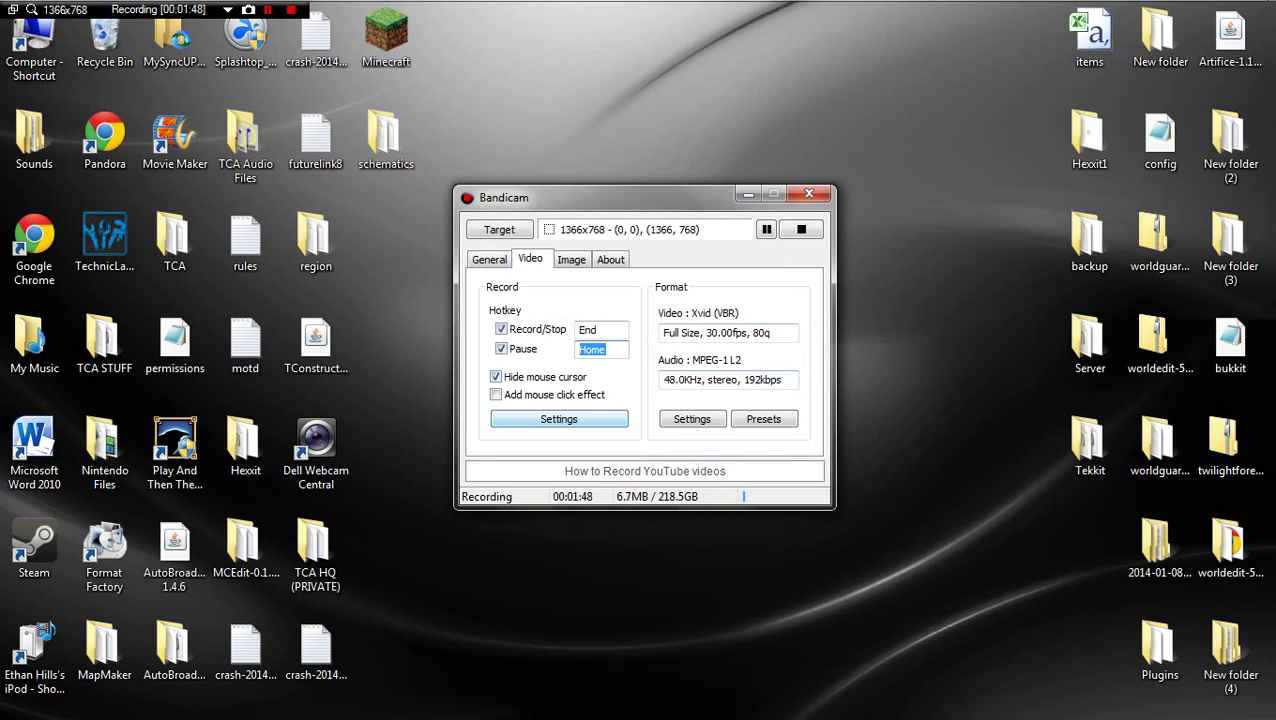
click(559, 419)
click(519, 218)
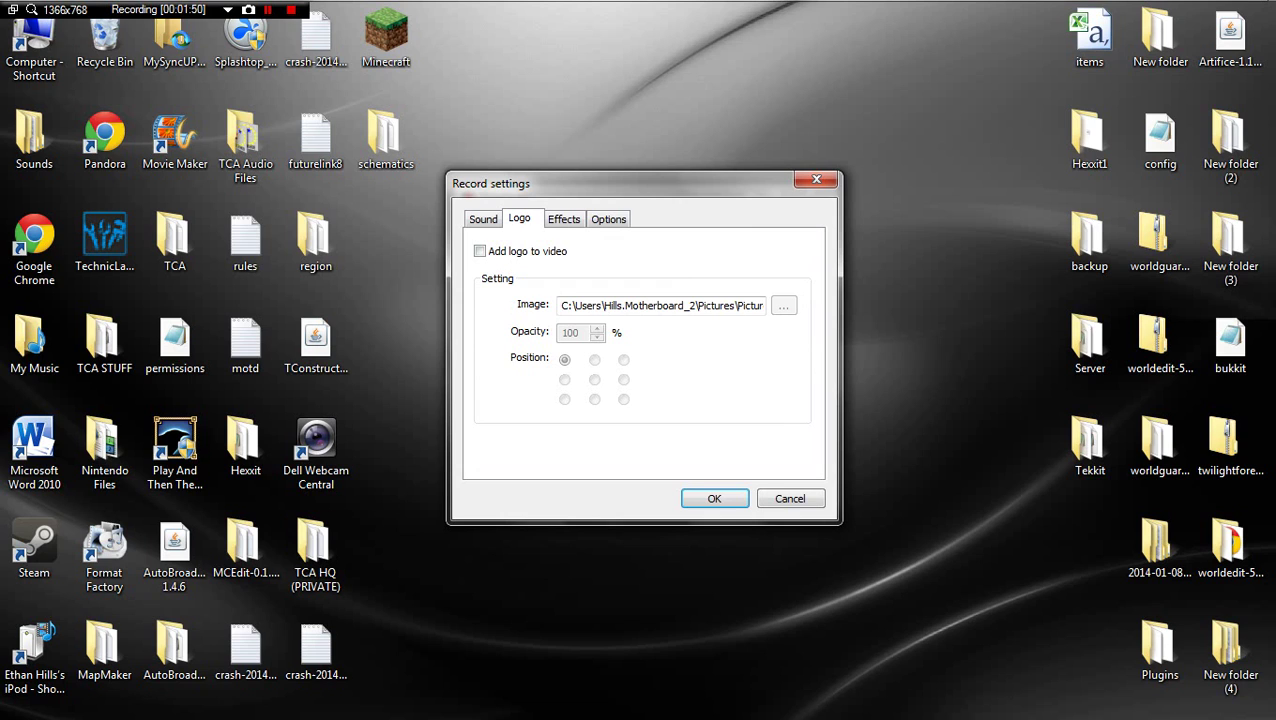
click(479, 251)
click(714, 498)
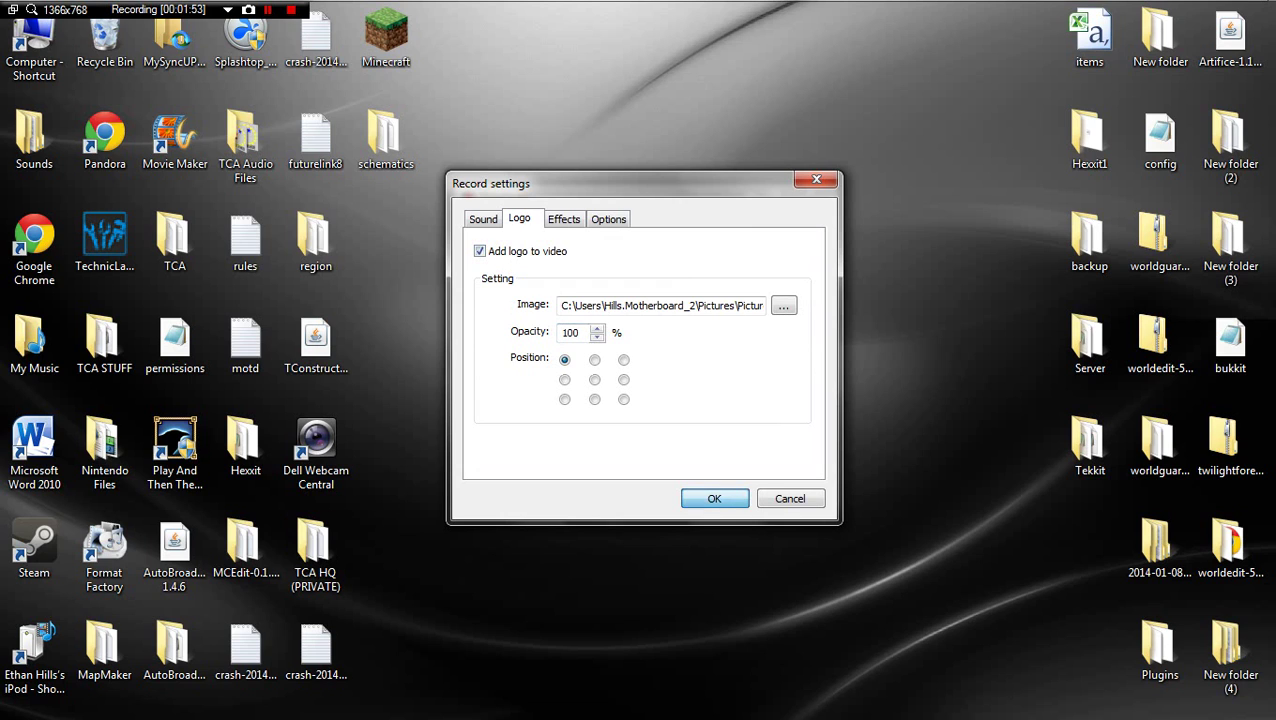
- In the record settings, choose Internal Microphone (Conexant SmartAudio HD) as primary and Win7 Sound (WASAPI) as secondary sound device
click(559, 419)
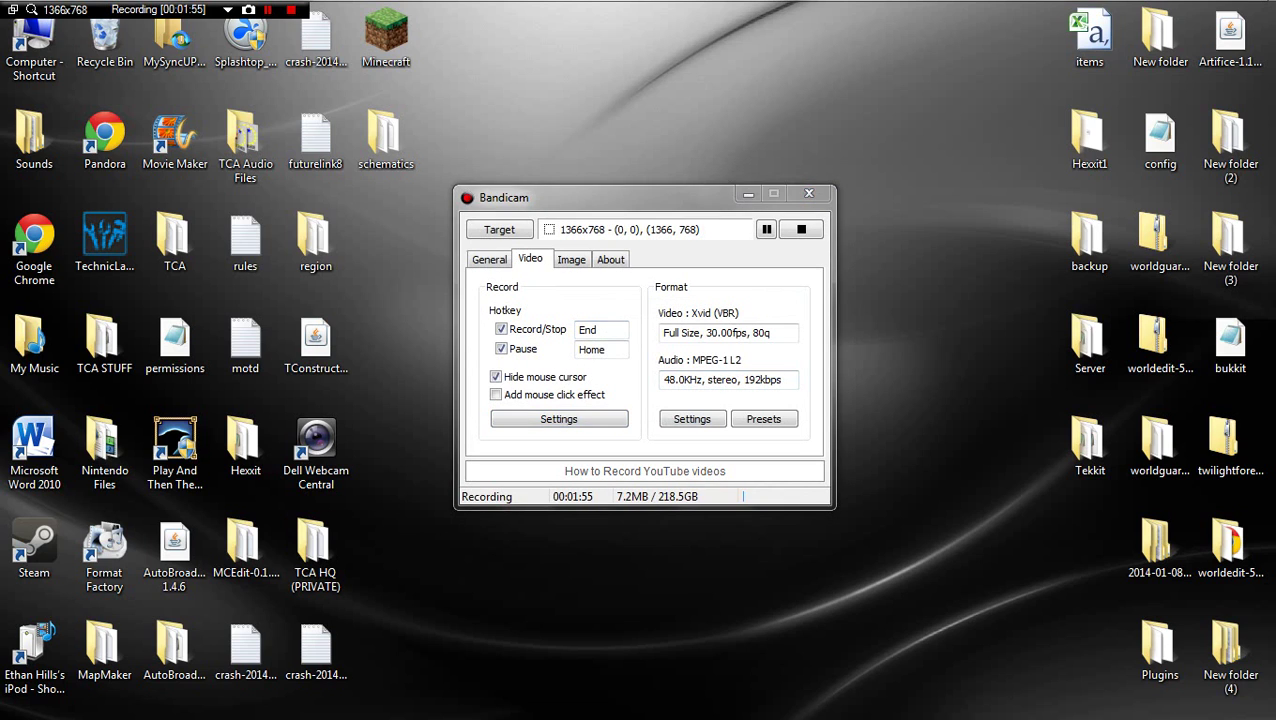
click(483, 219)
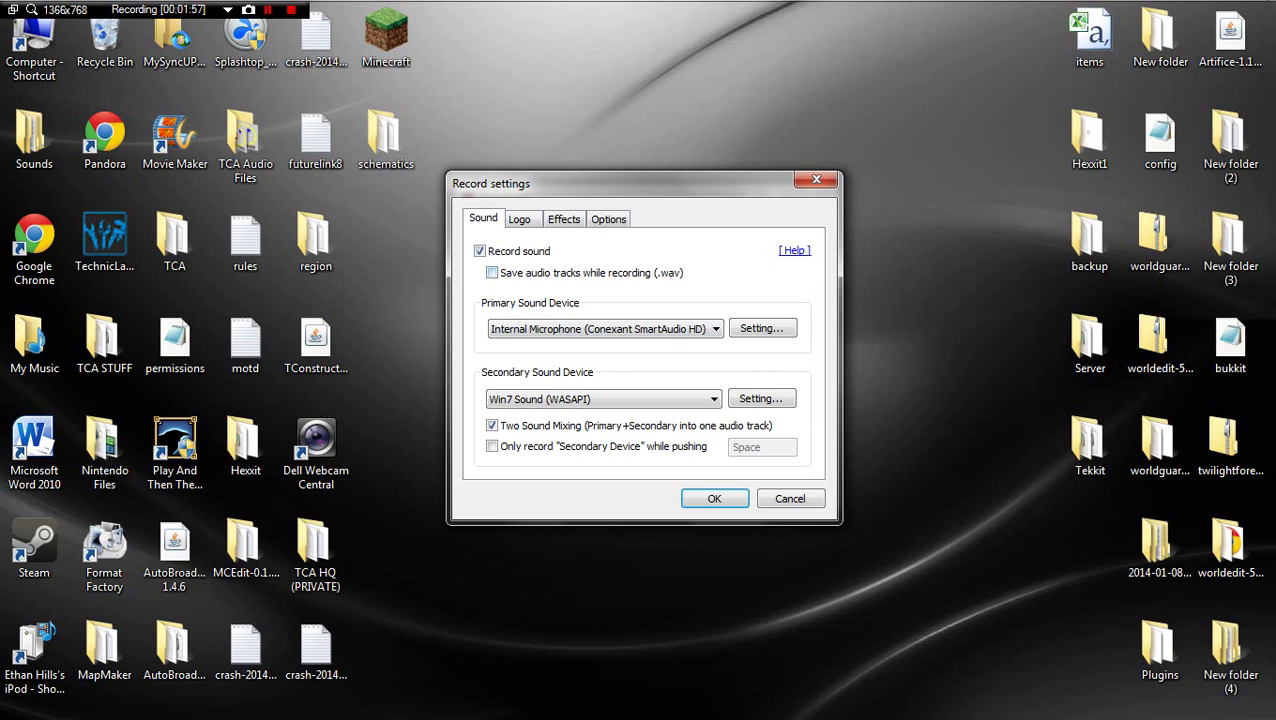
click(762, 328)
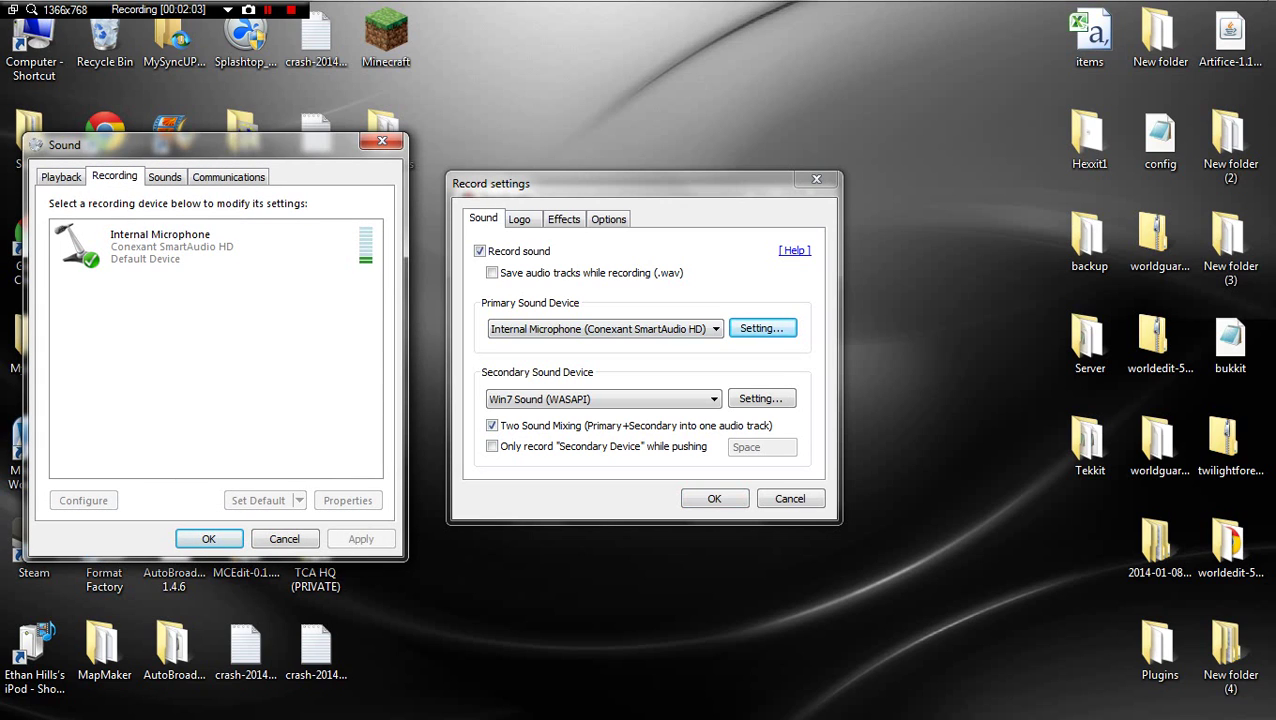
click(640, 329)
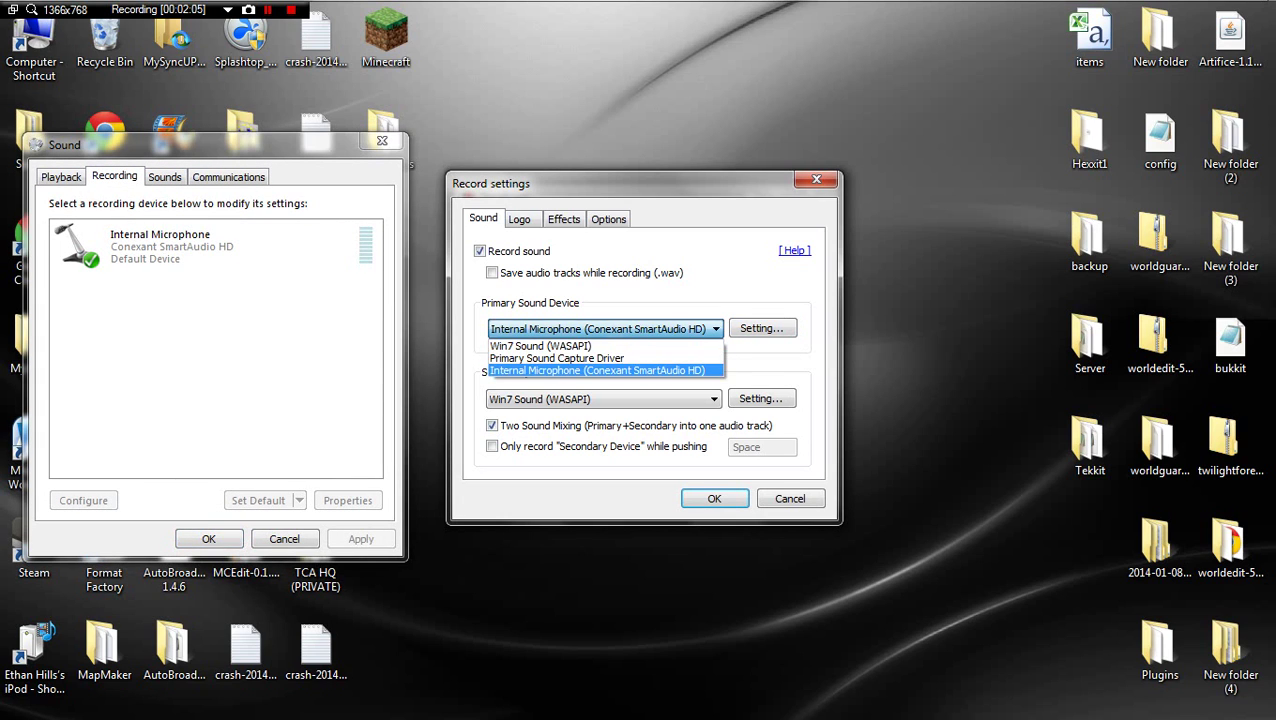
click(606, 370)
click(606, 399)
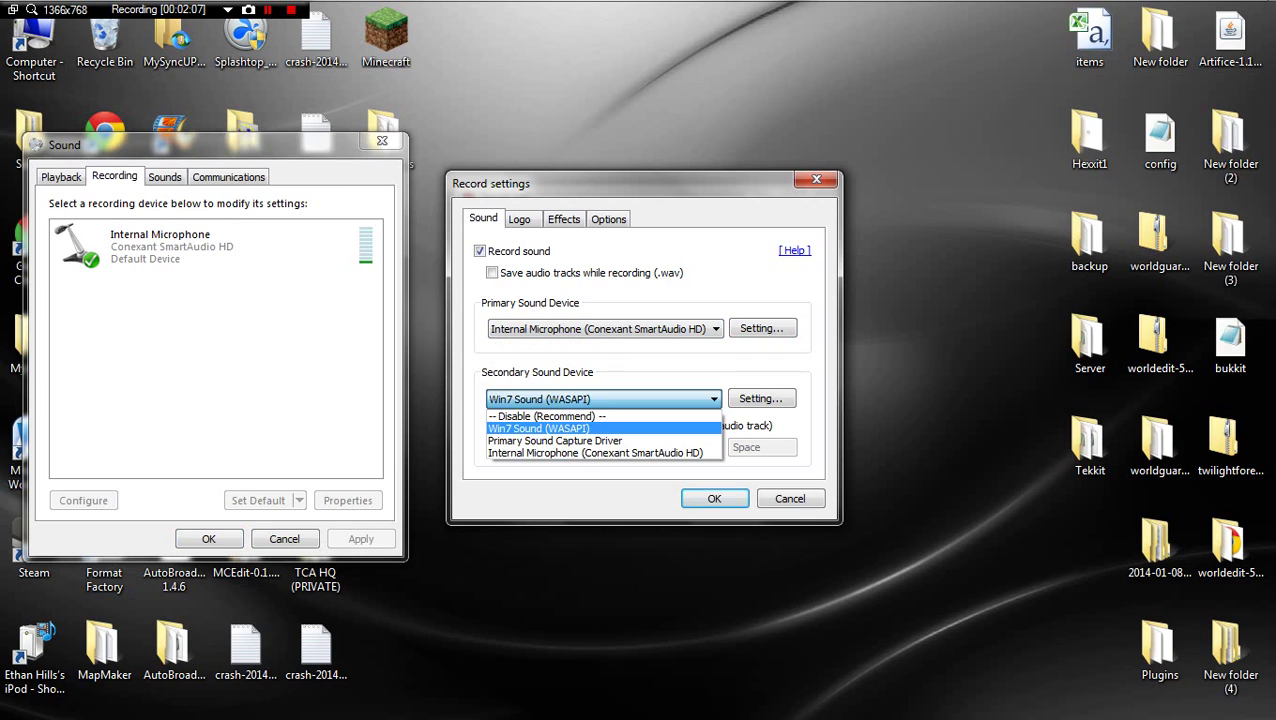
click(560, 428)
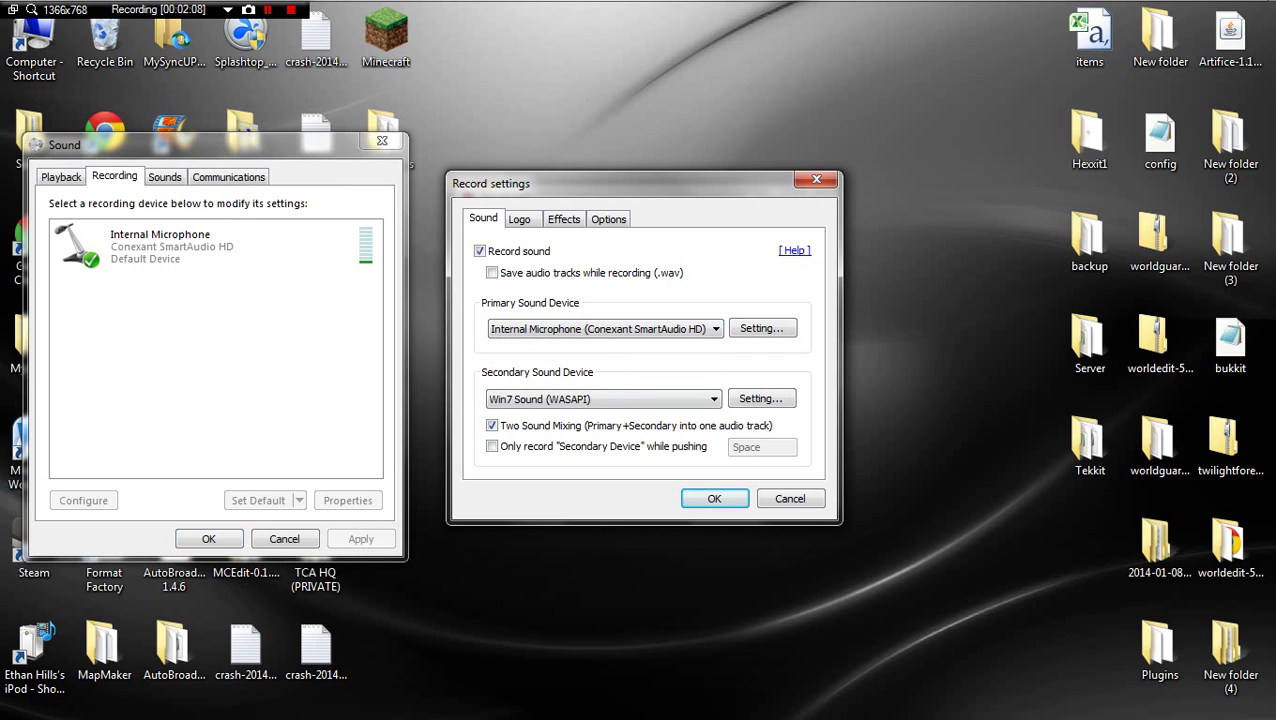
- Set the Internal Microphone's boost to +20.0 dB in its properties and confirm the Windows sound settings
click(303, 262)
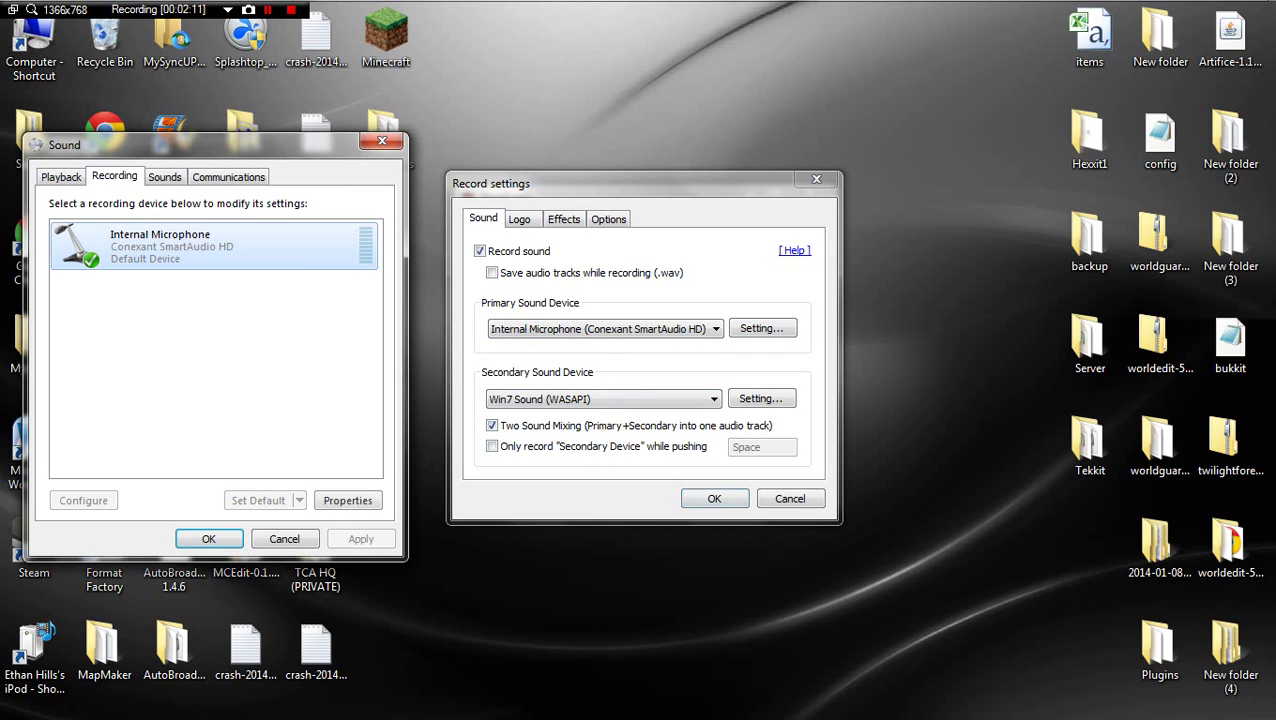
right_click(303, 264)
click(363, 354)
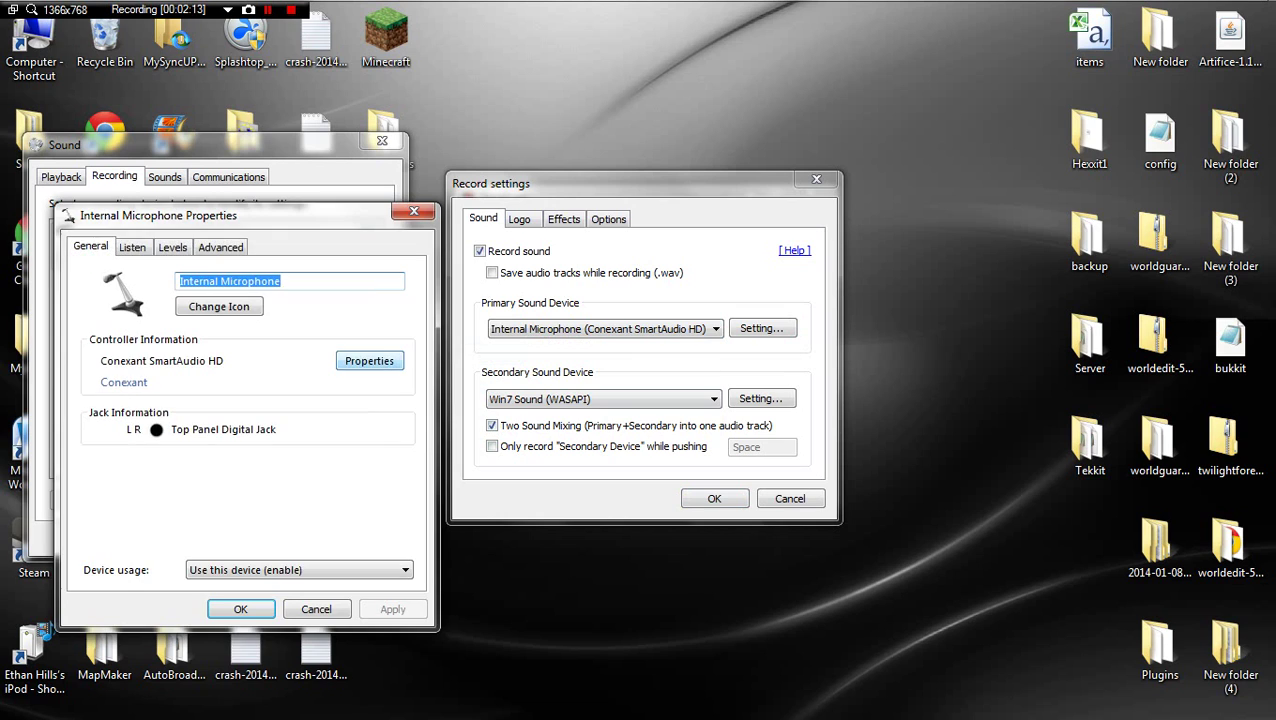
click(173, 247)
drag(136, 392, 171, 392)
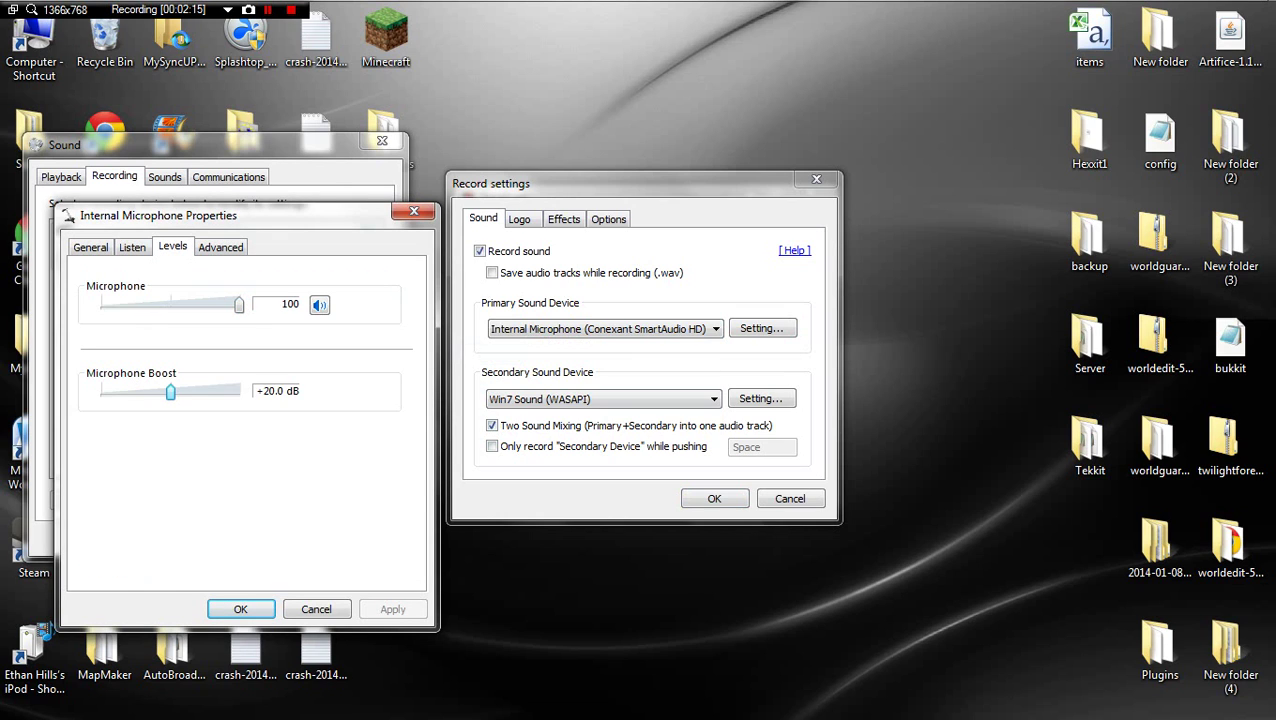
click(241, 609)
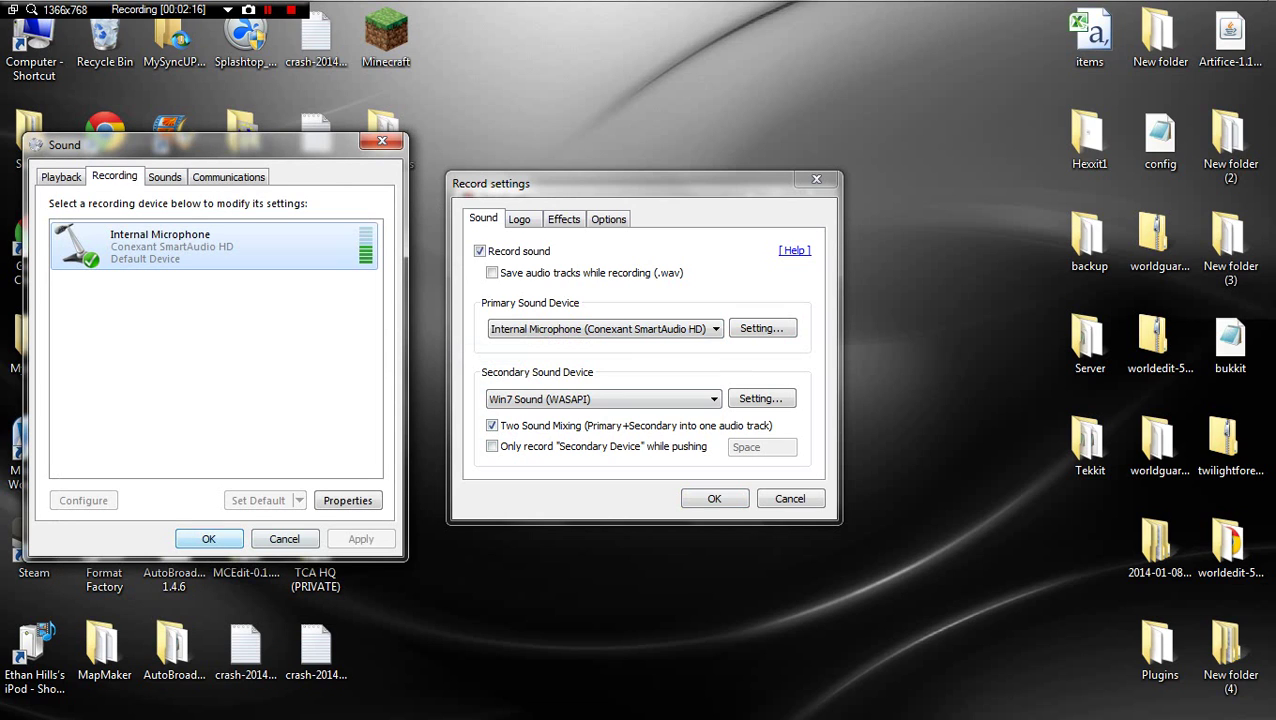
click(208, 538)
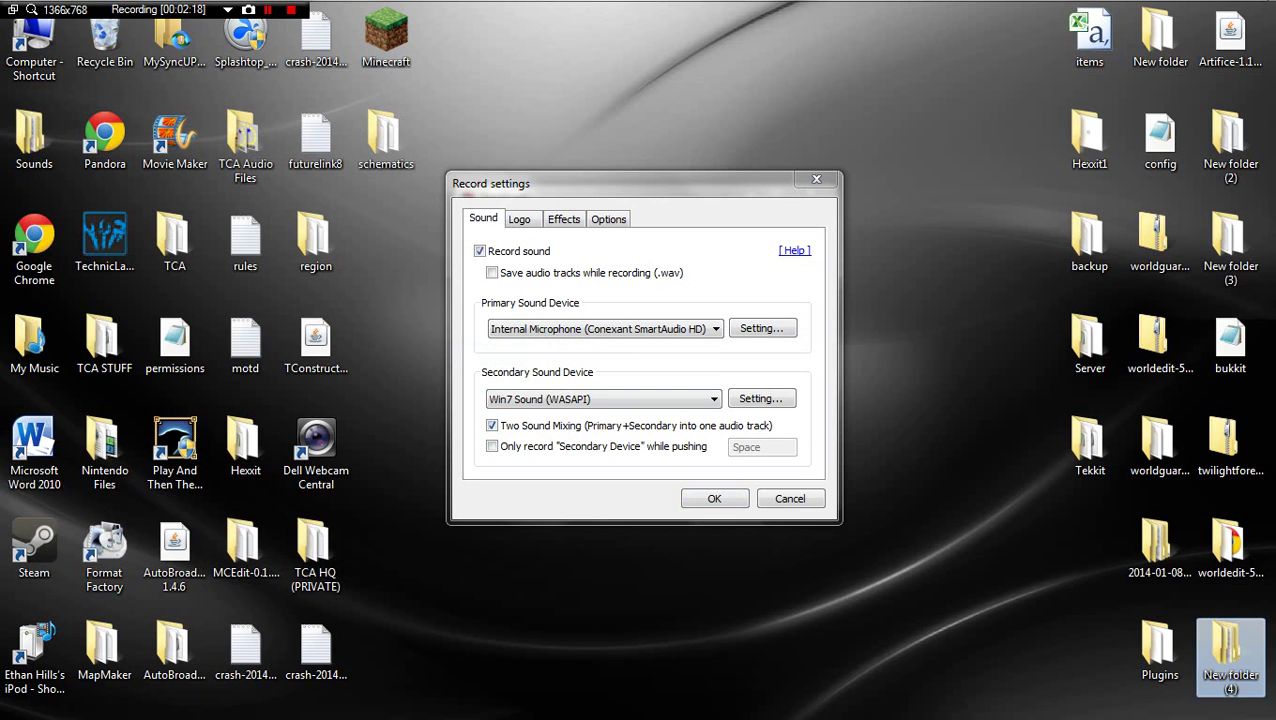
- Try adding the mouse click effect in the record settings and look at the recording priority options
click(519, 219)
click(564, 219)
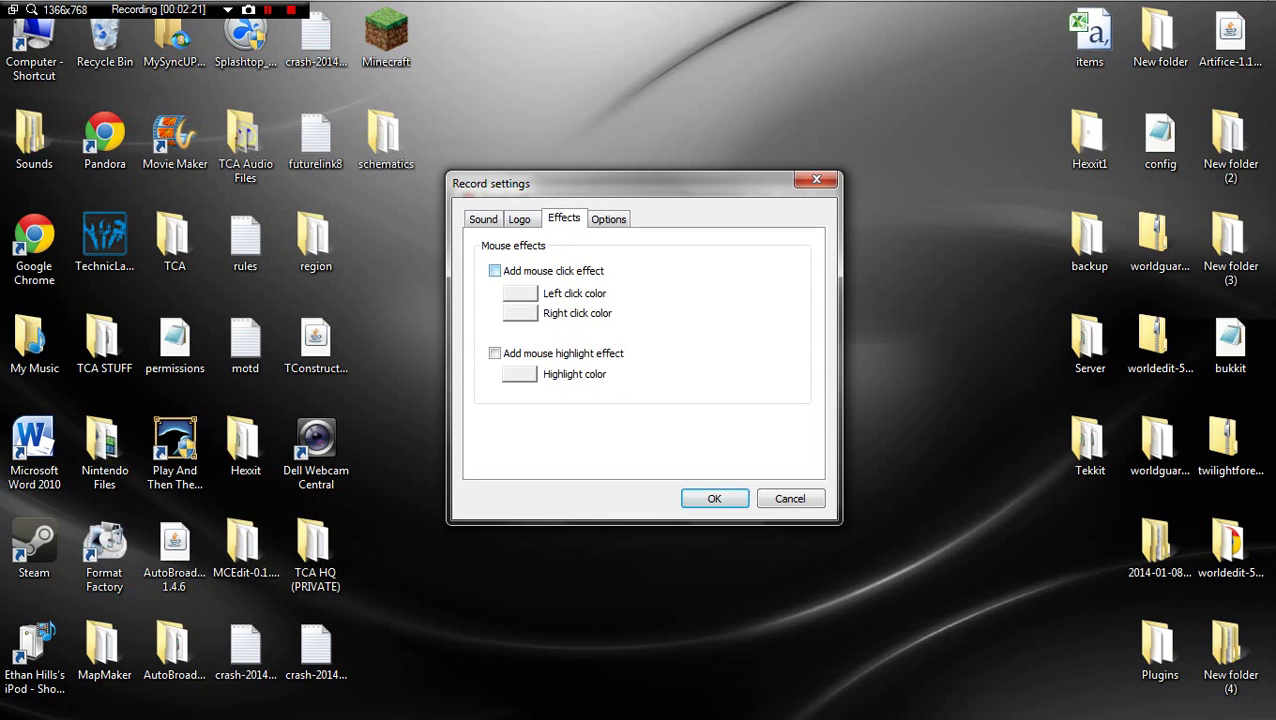
click(494, 271)
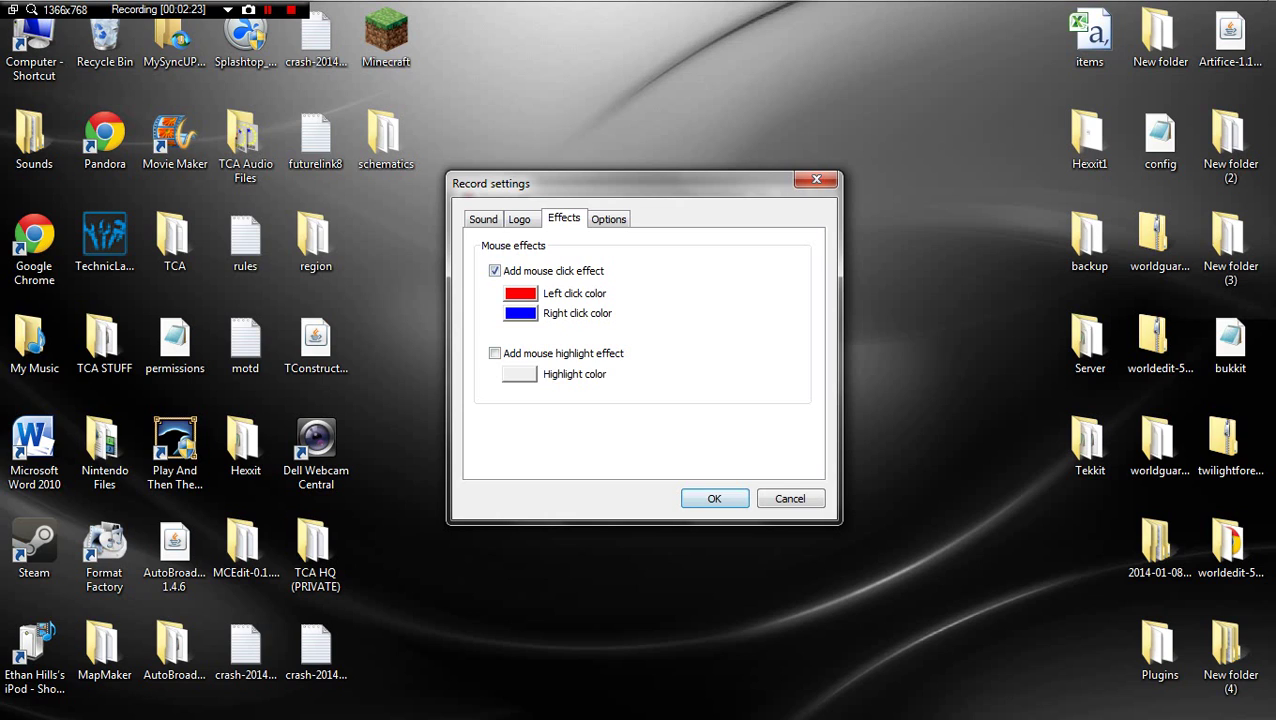
click(494, 271)
key(ctrl+Tab)
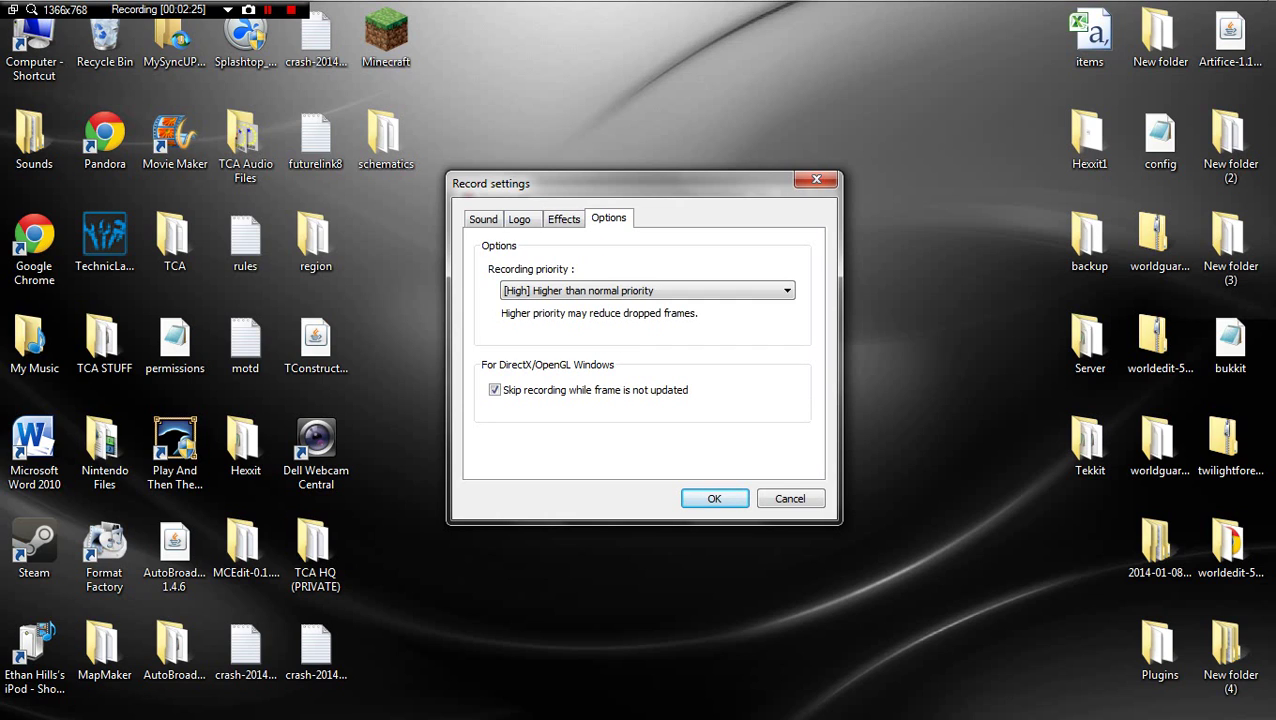
- Try adding the mouse highlight effect in the record settings
click(520, 219)
click(564, 219)
click(494, 353)
click(494, 353)
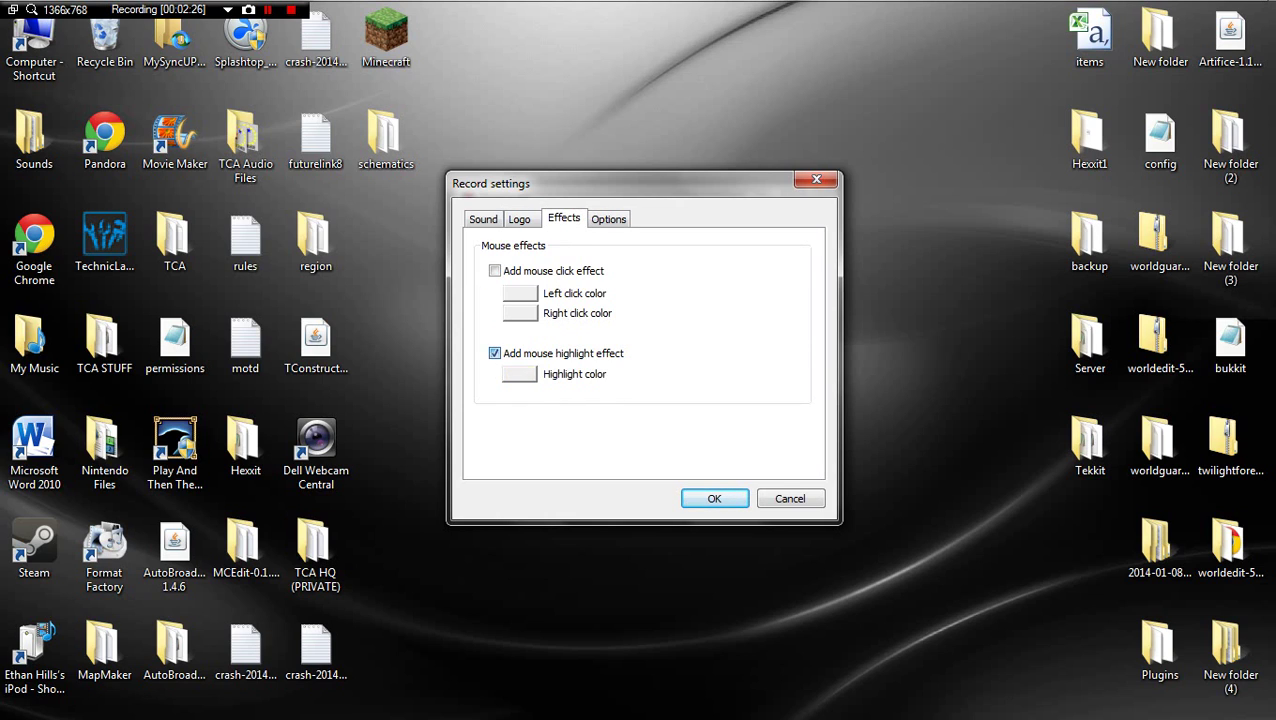
- Look through the remaining pages of the record settings and confirm the dialog
click(520, 219)
click(608, 219)
key(ctrl+Tab)
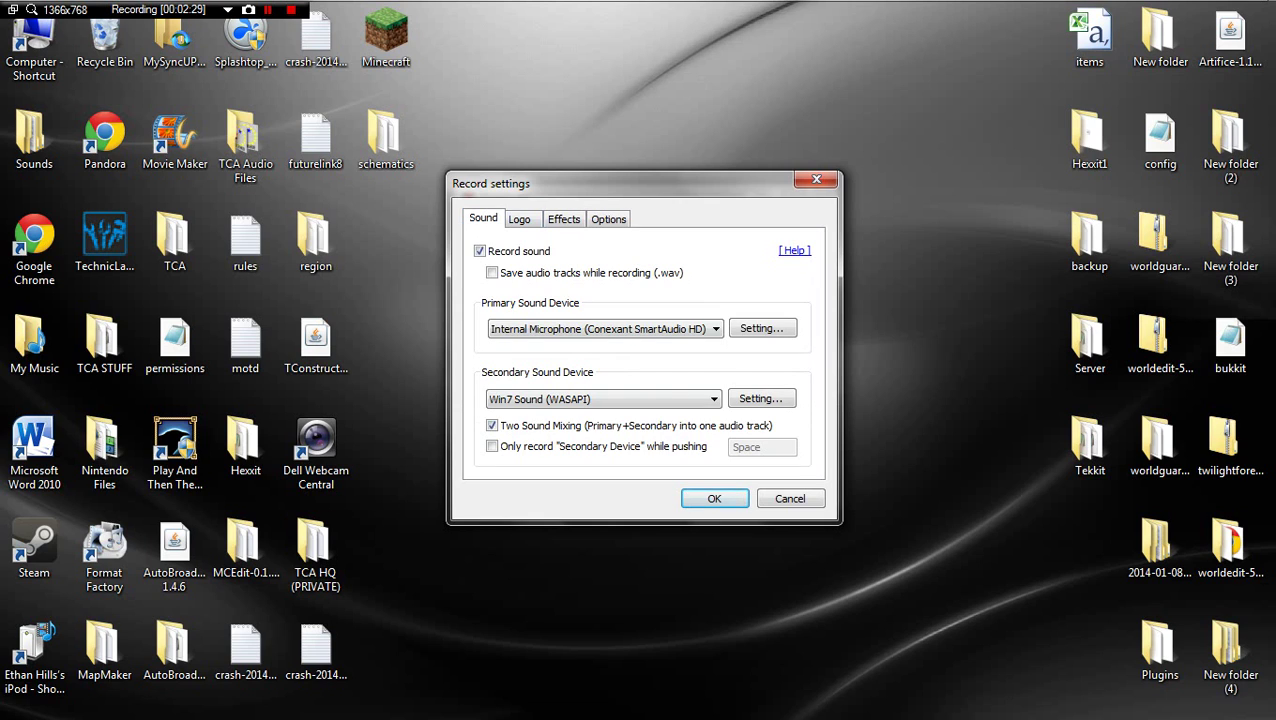
click(715, 498)
- Try the mouse click effect option in the video settings and view the image capture settings
click(496, 395)
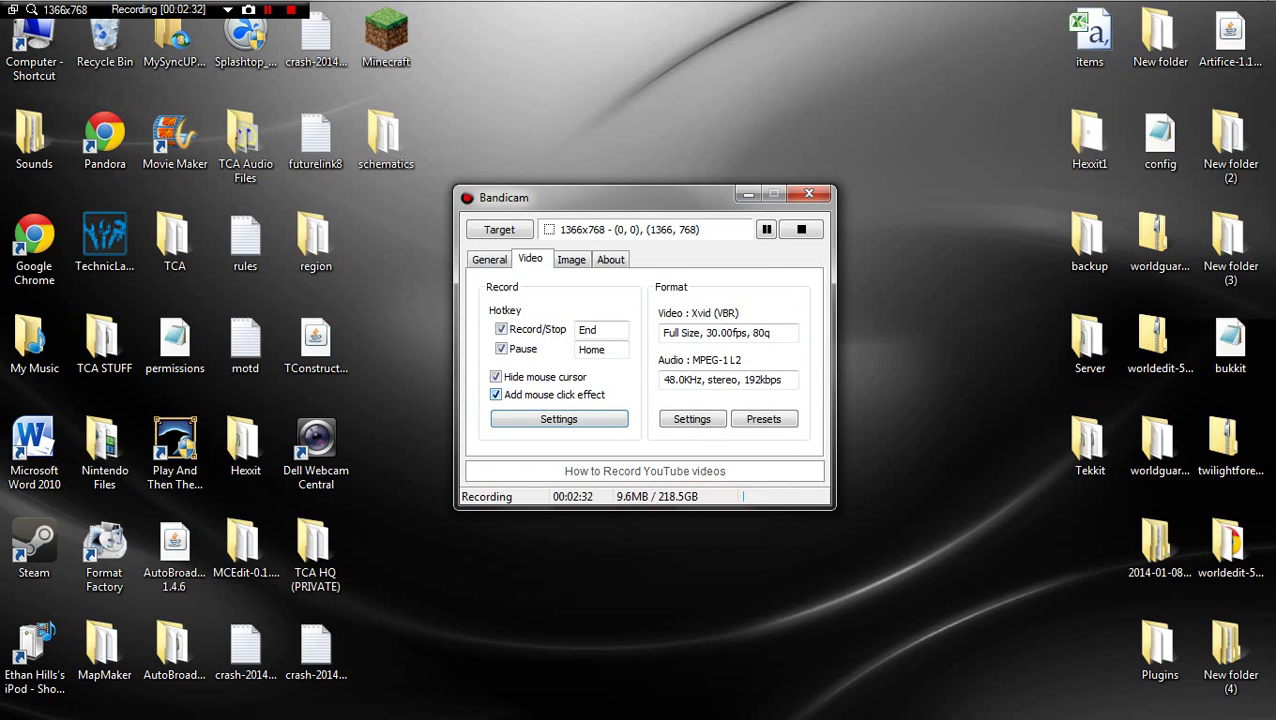
click(496, 395)
key(ctrl+Tab)
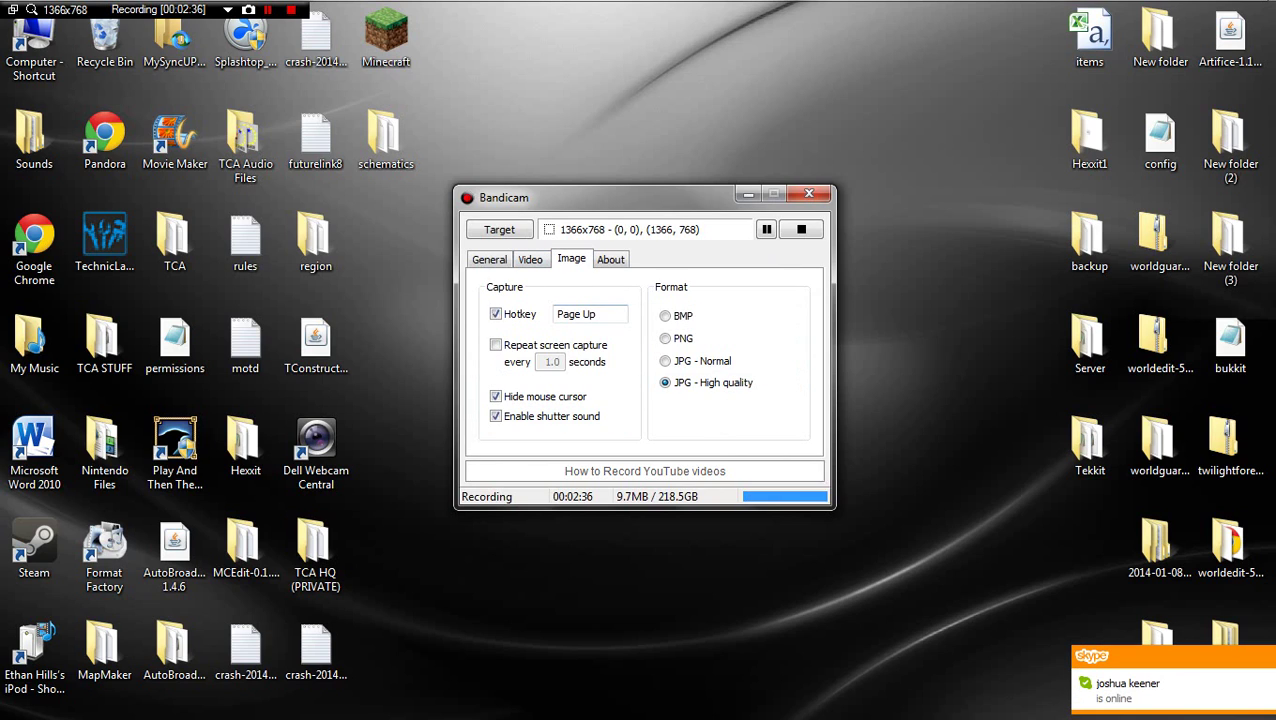
- Look at the image capture hotkey and the program's version and license information, and return to the general settings
drag(604, 314, 556, 314)
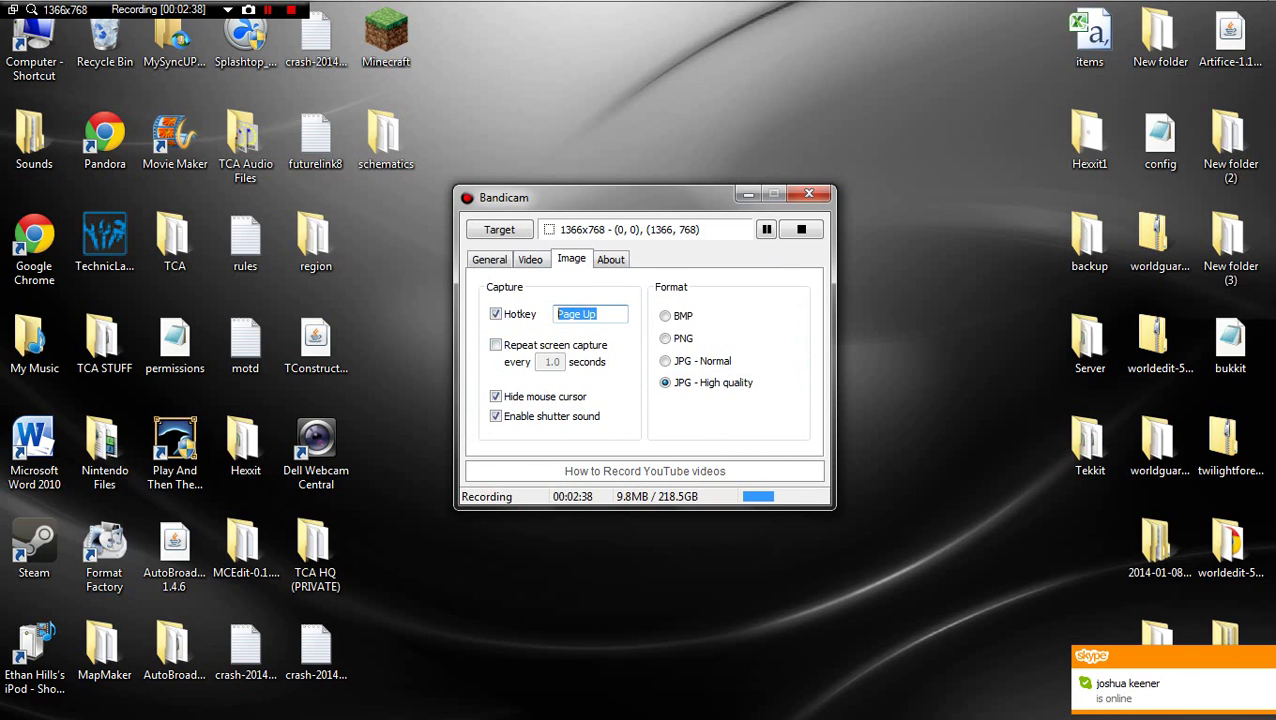
click(598, 314)
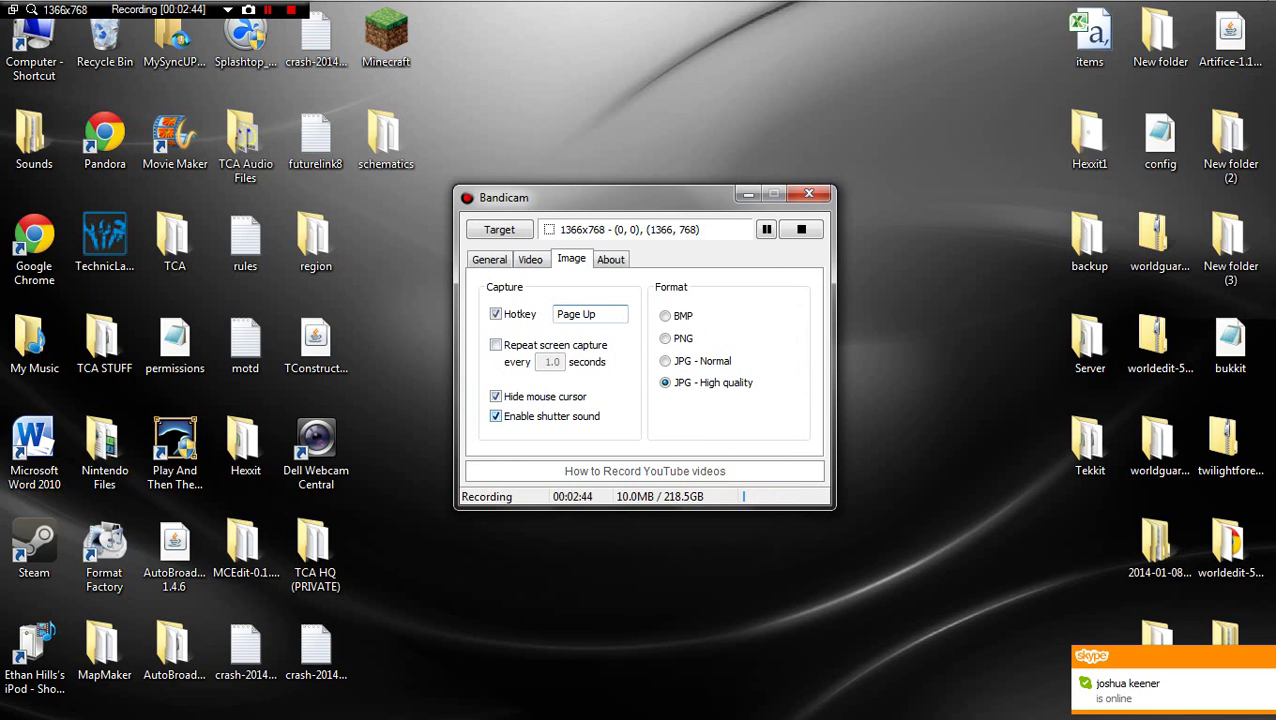
click(611, 259)
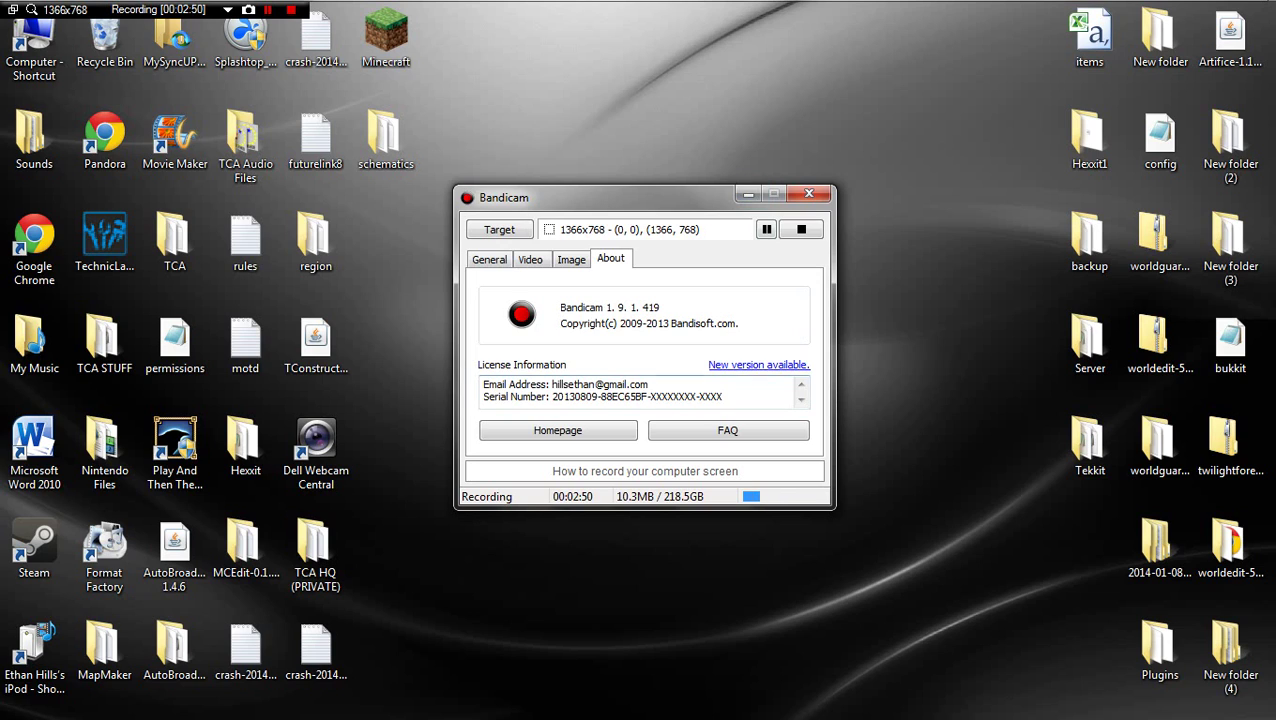
click(531, 260)
click(489, 260)
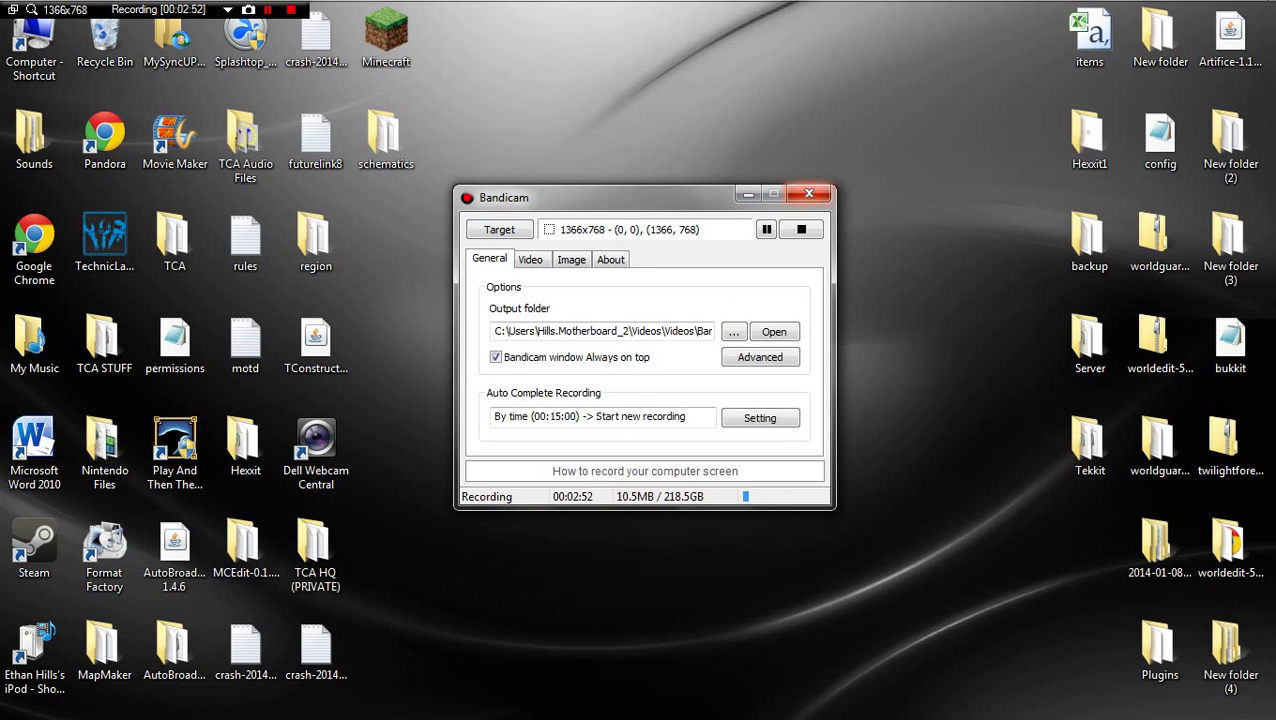
- View the available recording target options and minimize the Bandicam window
click(499, 230)
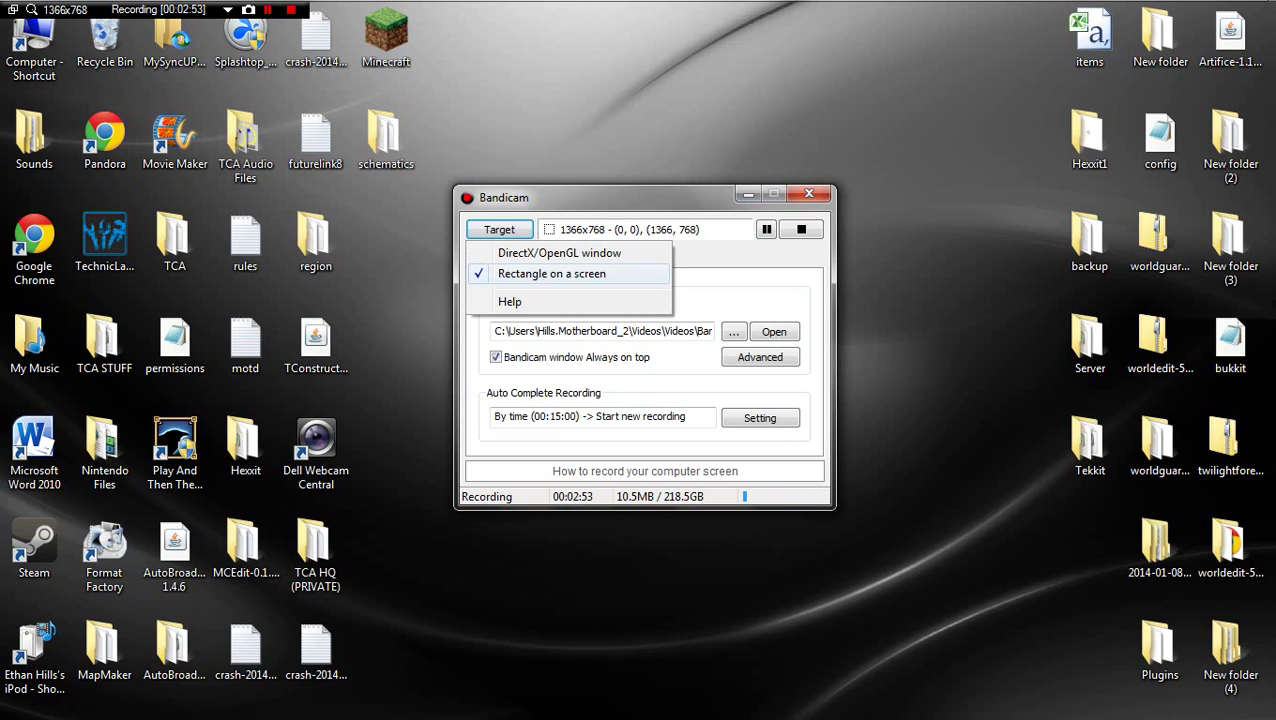
key(Down)
key(Down)
click(748, 194)
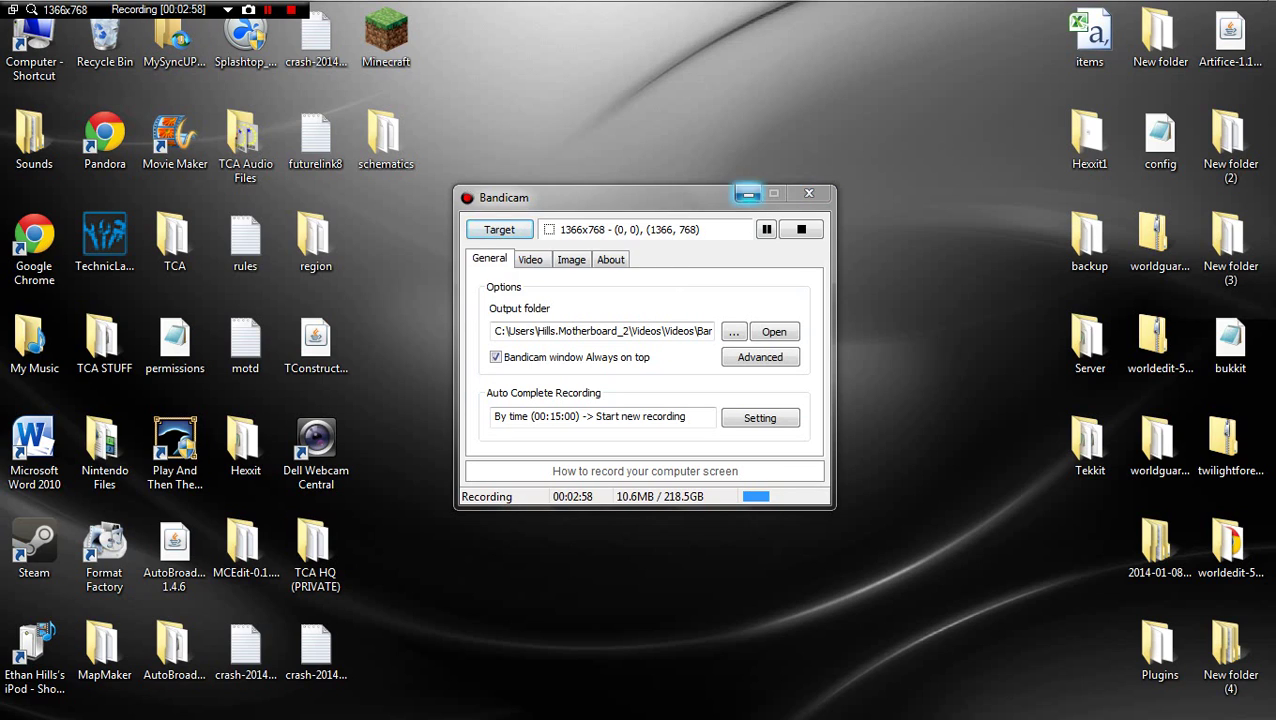
click(748, 194)
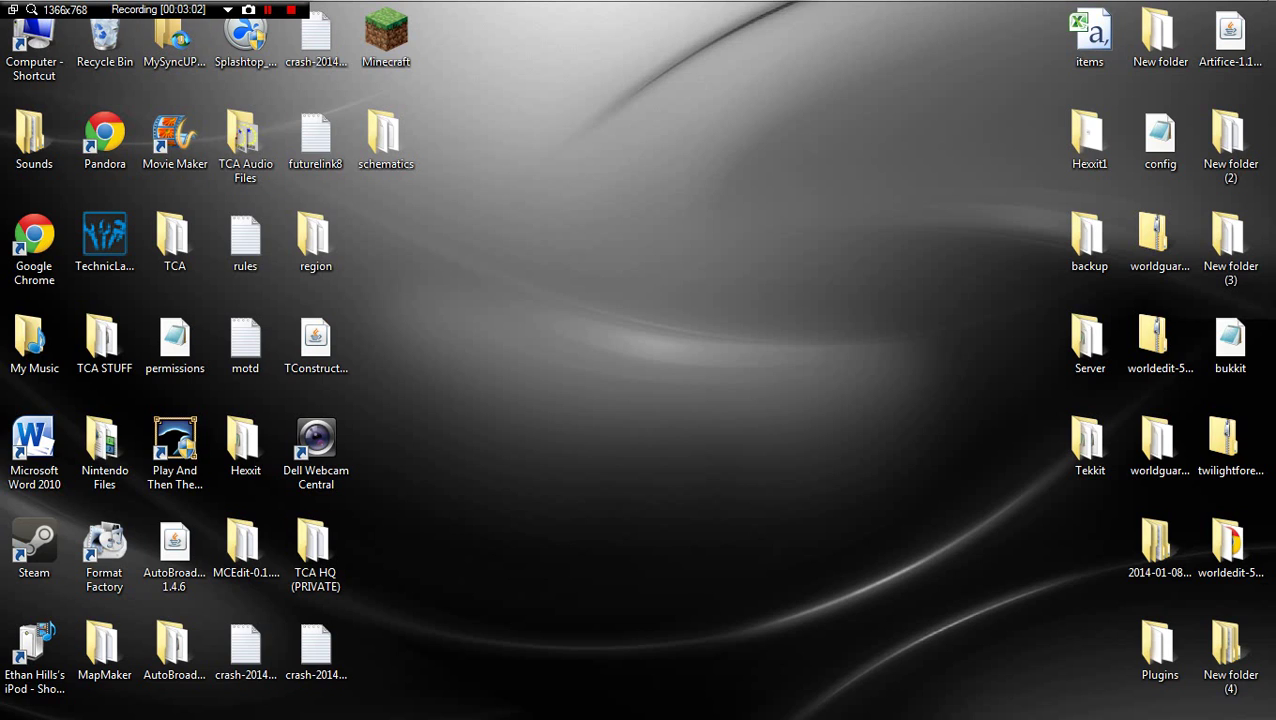
- Switch to the Bandicam download page in Chrome and examine the comparison between the registered and unregistered versions
mouse_move(160, 9)
mouse_down()
mouse_move(168, 49)
mouse_move(510, 270)
mouse_move(454, 268)
mouse_move(196, 121)
mouse_move(153, 34)
mouse_move(159, 9)
mouse_up()
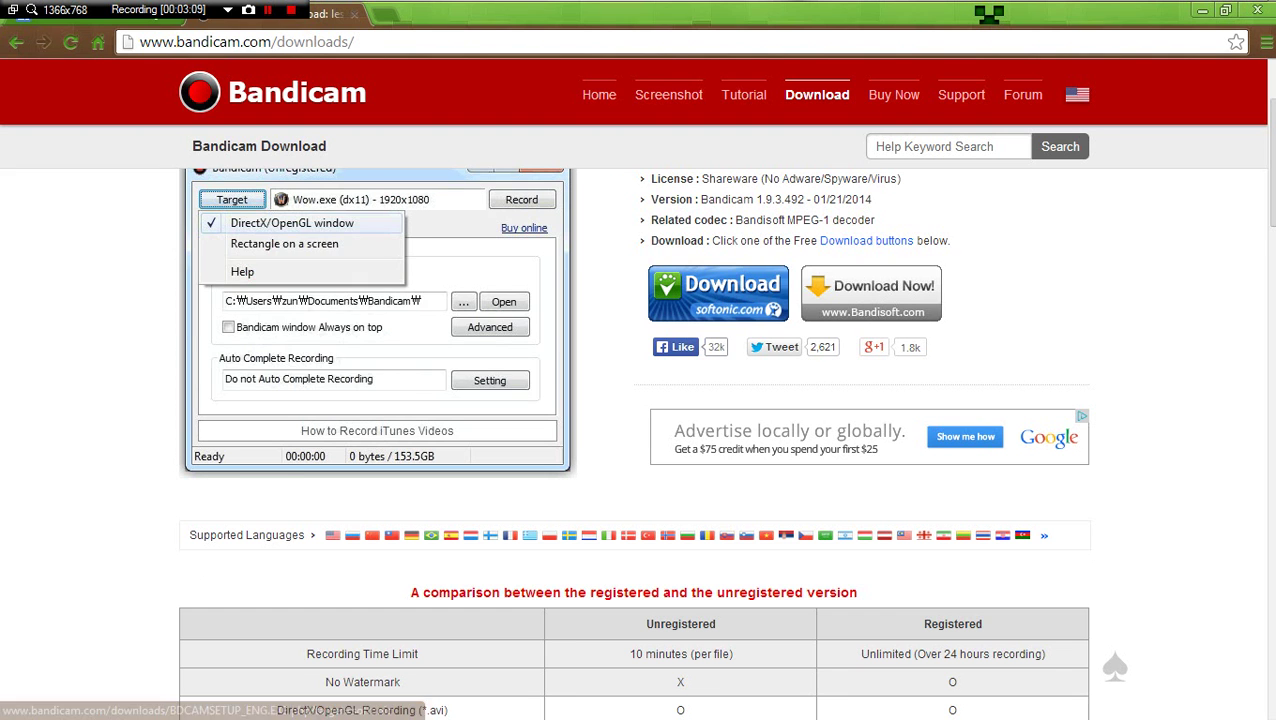
scroll(718, 320, up, 2)
scroll(633, 400, down, 5)
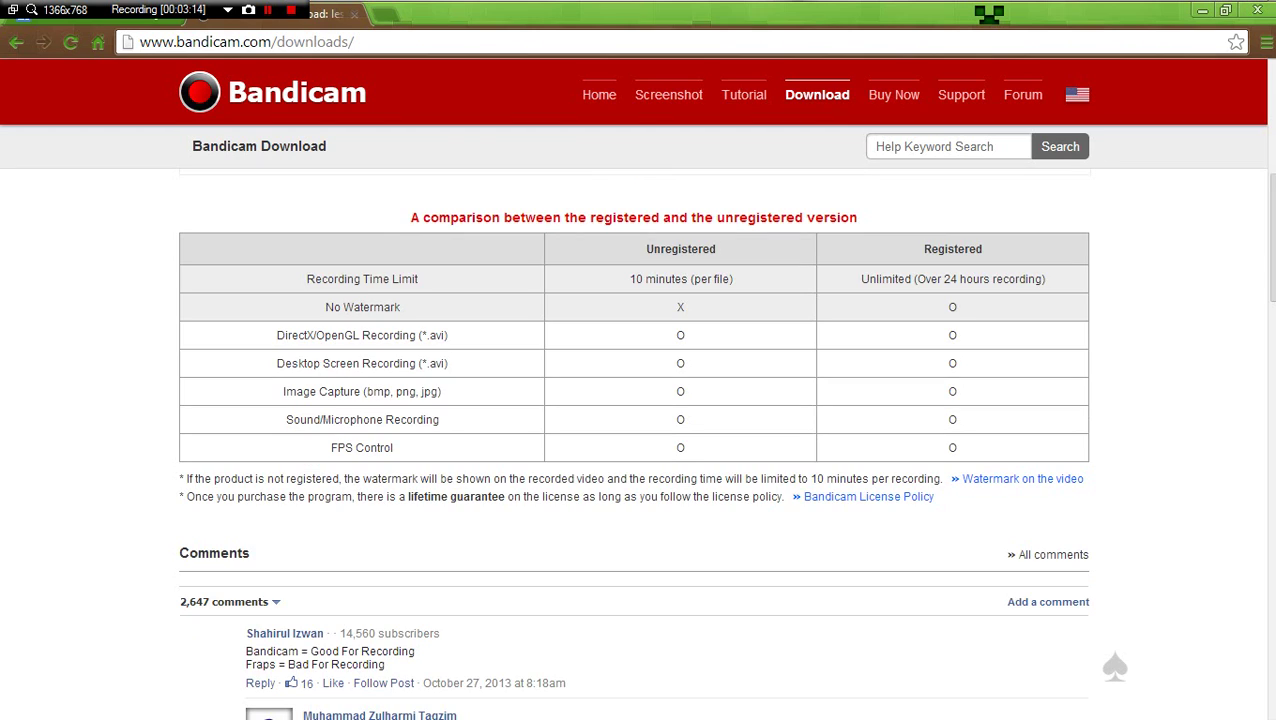
drag(958, 448, 427, 217)
click(427, 217)
scroll(633, 400, down, 1)
scroll(633, 400, down, 4)
scroll(633, 400, up, 6)
scroll(633, 400, up, 6)
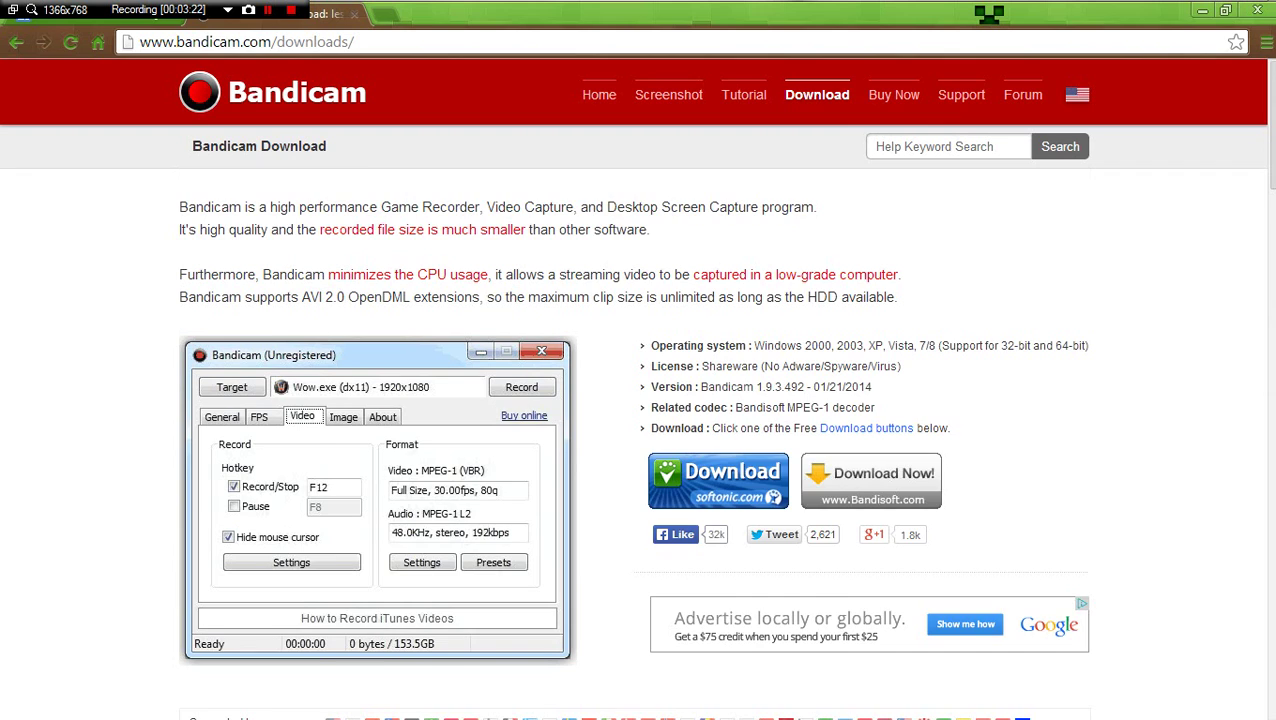
- Look through the download page down to the Bandicam version history and minimize the browser
scroll(633, 400, down, 1)
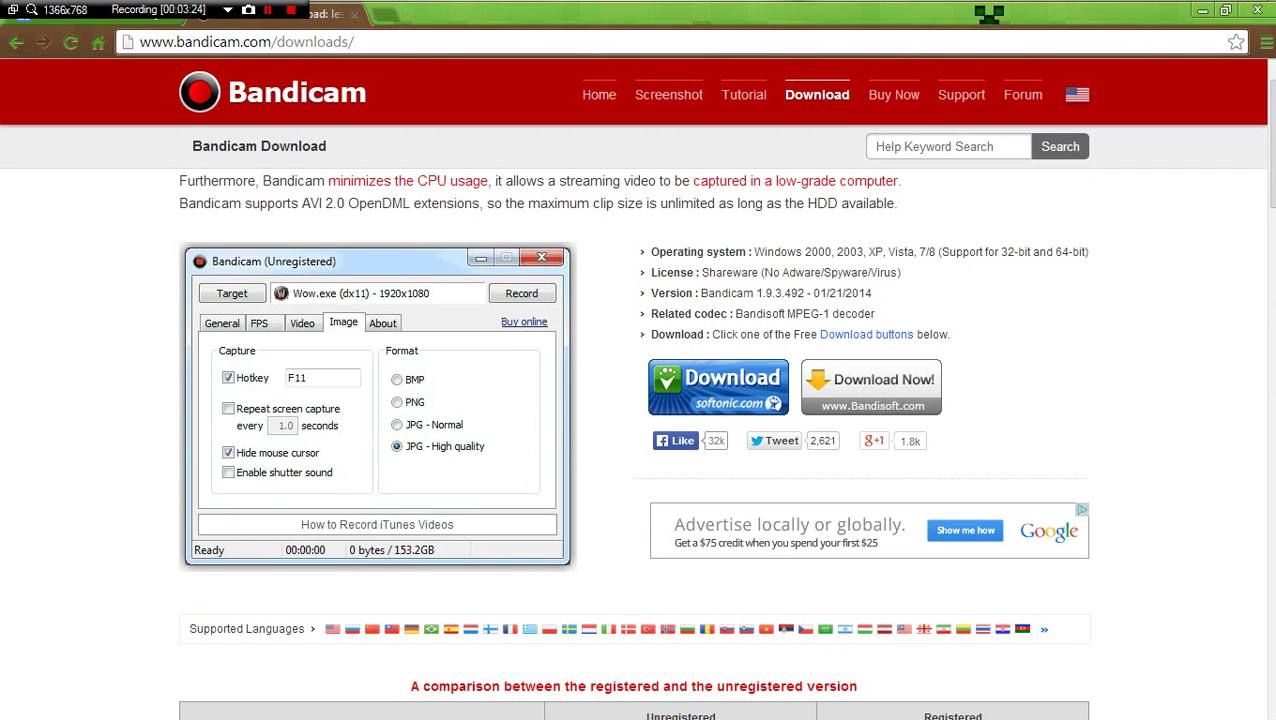
scroll(633, 400, down, 5)
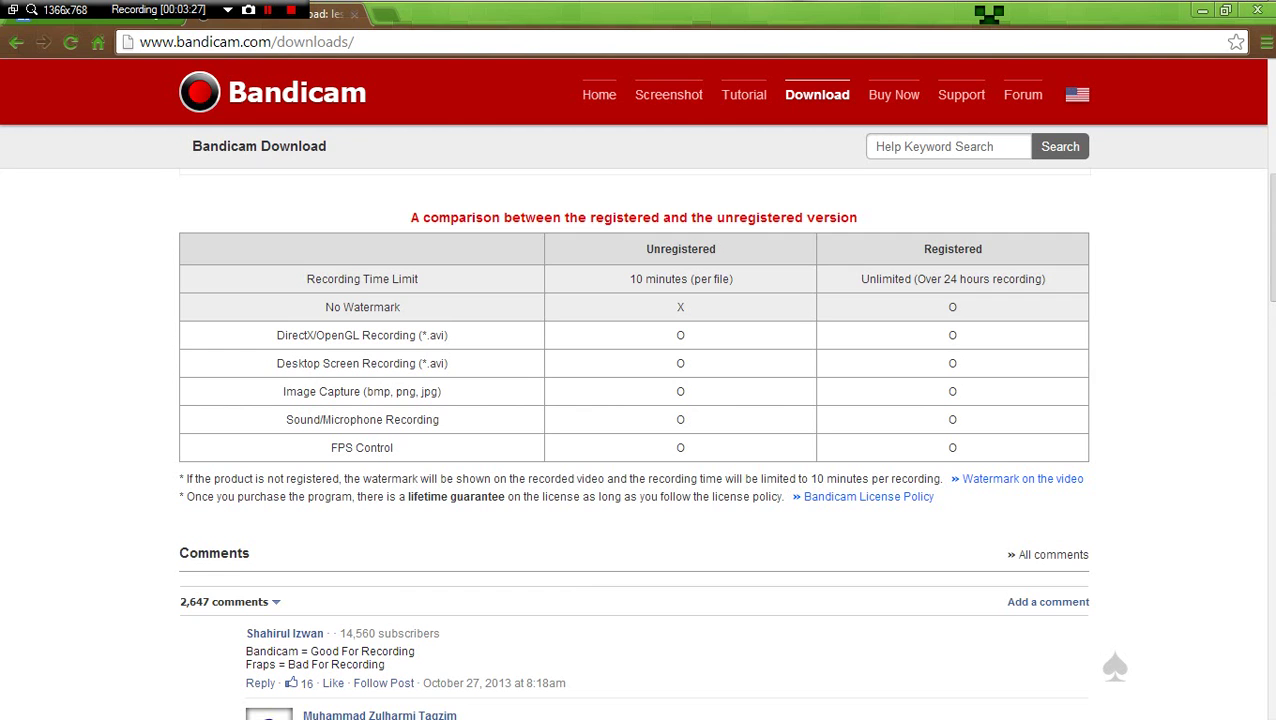
scroll(633, 400, down, 10)
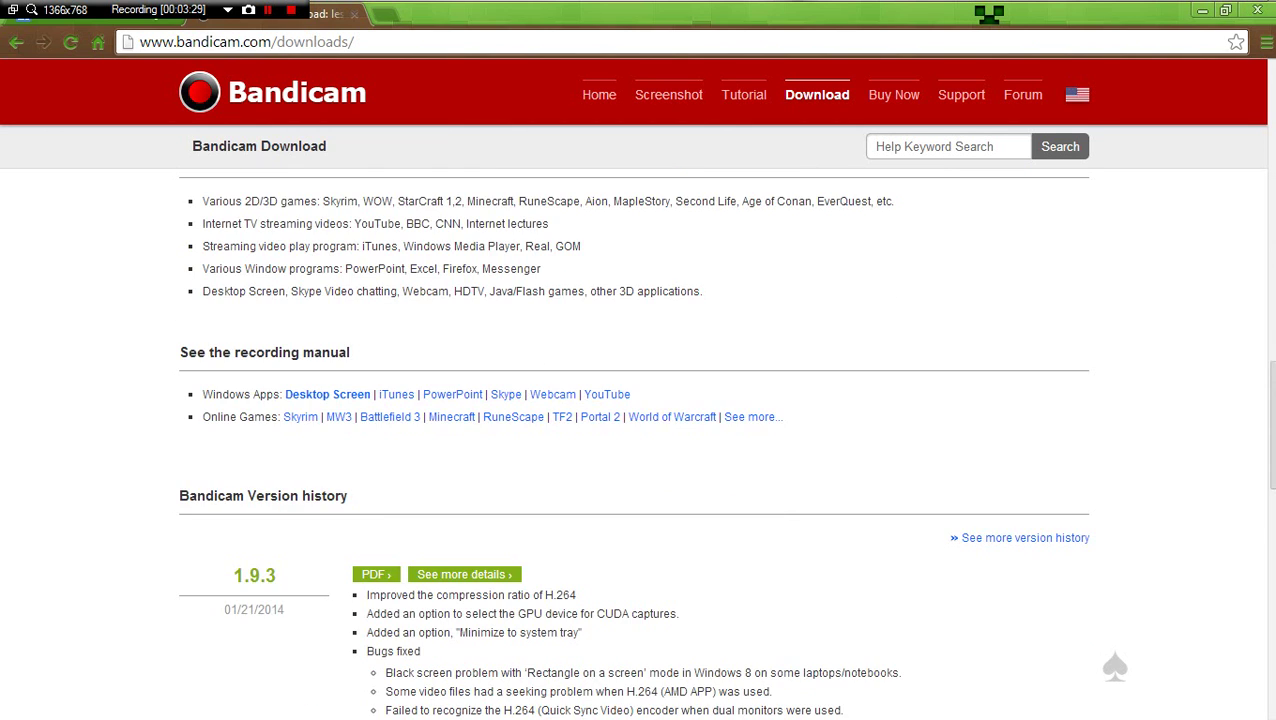
scroll(633, 400, down, 2)
scroll(633, 443, up, 15)
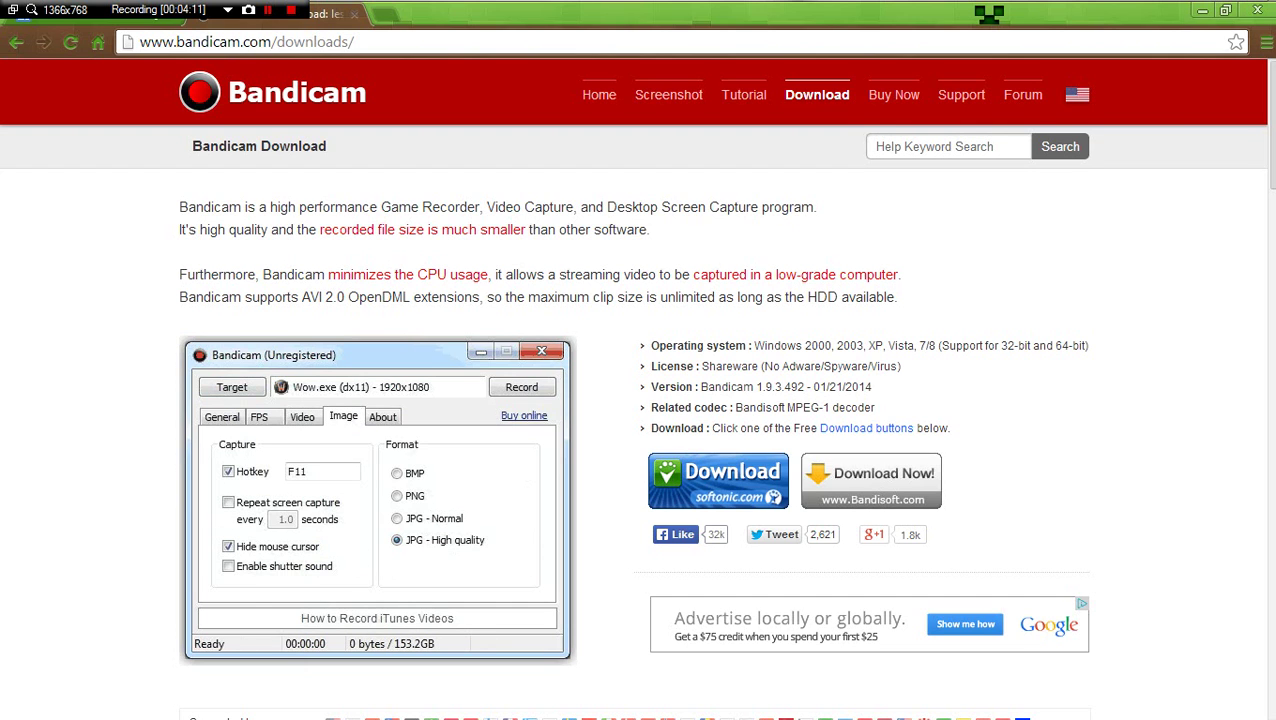
click(1202, 10)
drag(717, 286, 613, 522)
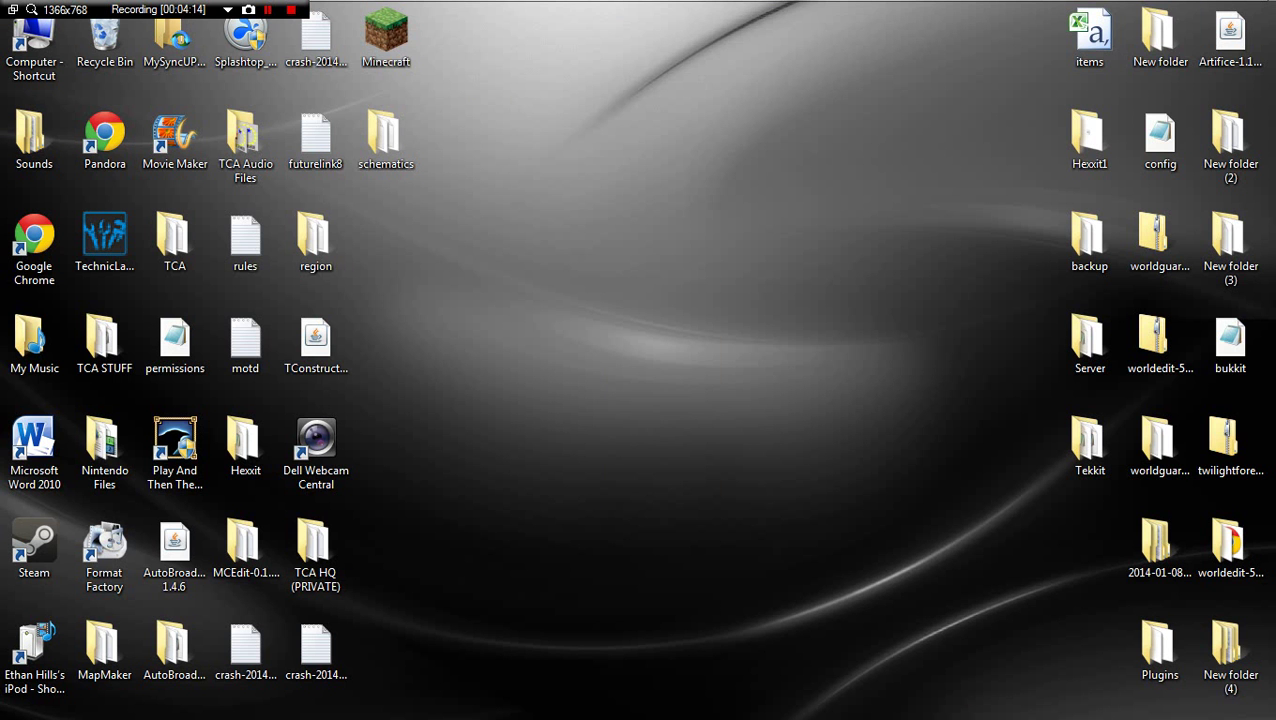